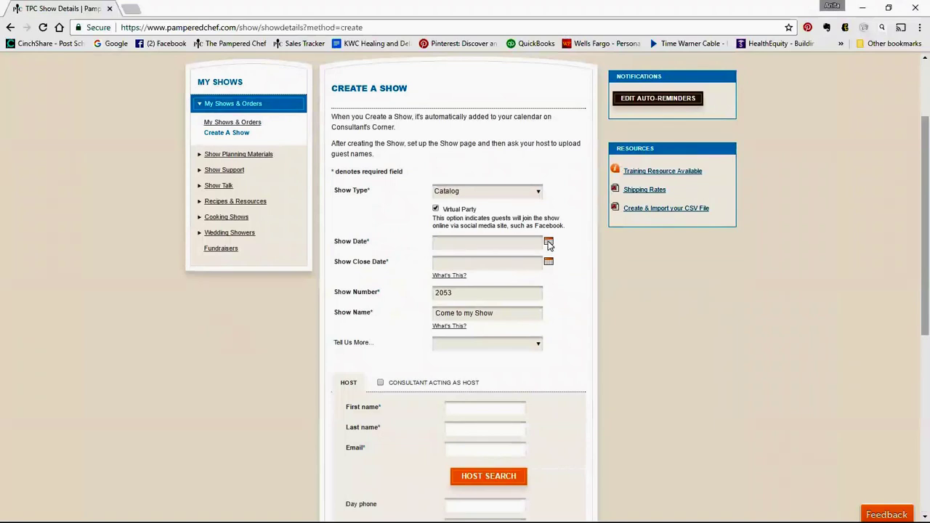
click(548, 243)
Set the Show Date to 04/20/2017
click(547, 242)
click(547, 242)
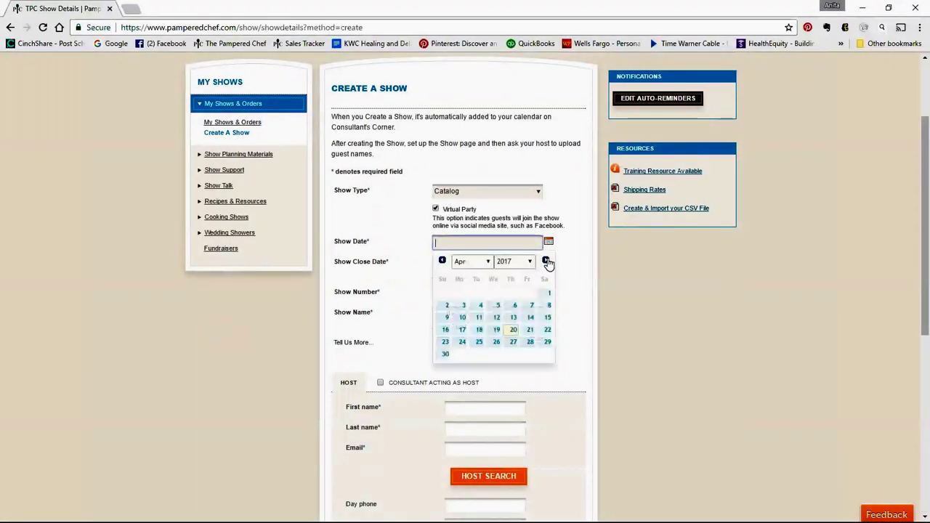
click(512, 329)
Set the Show Close Date to 05/01/2017
click(548, 263)
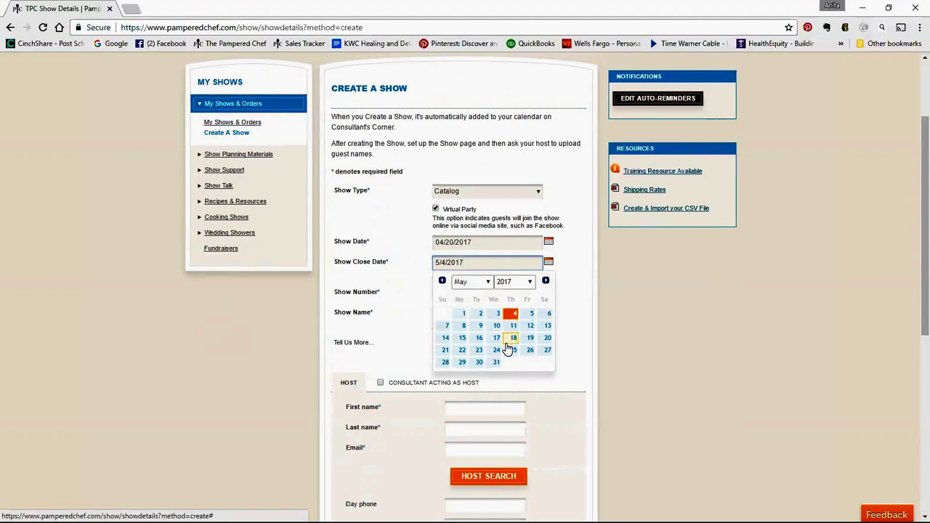
click(442, 281)
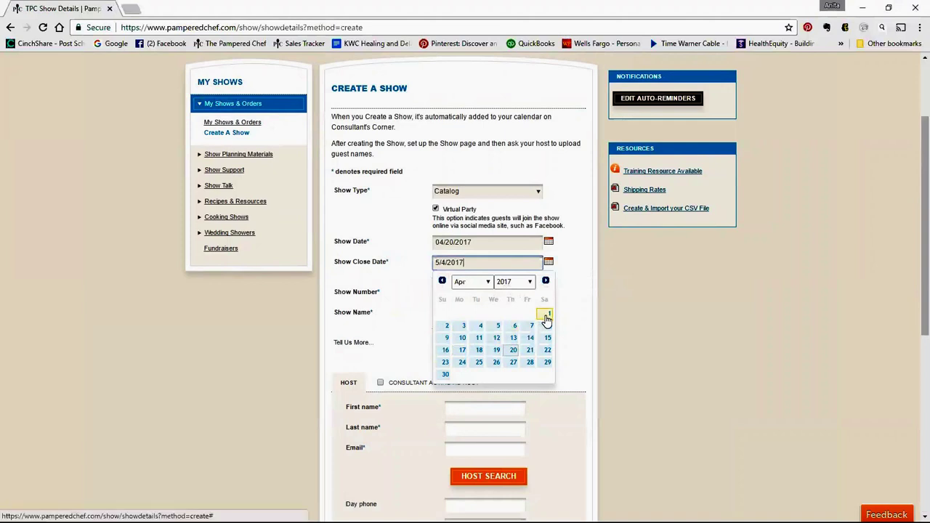
click(547, 318)
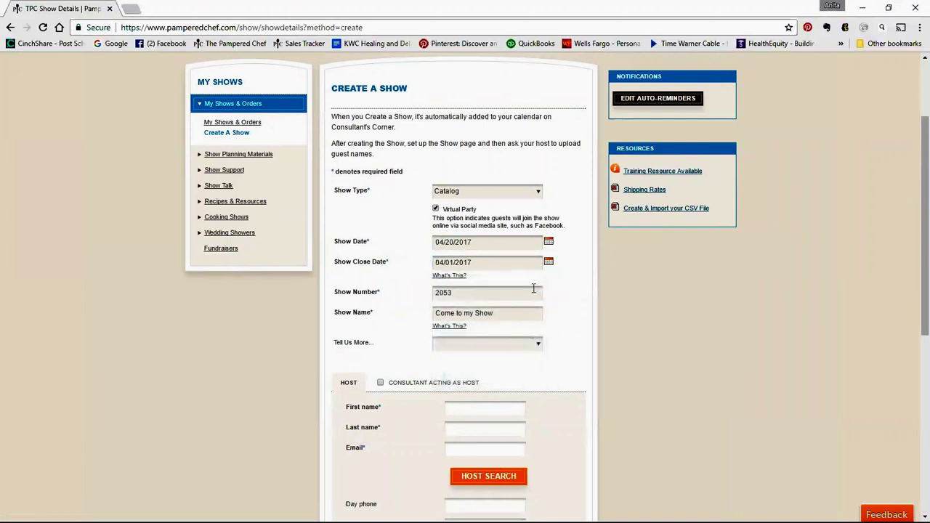
click(539, 266)
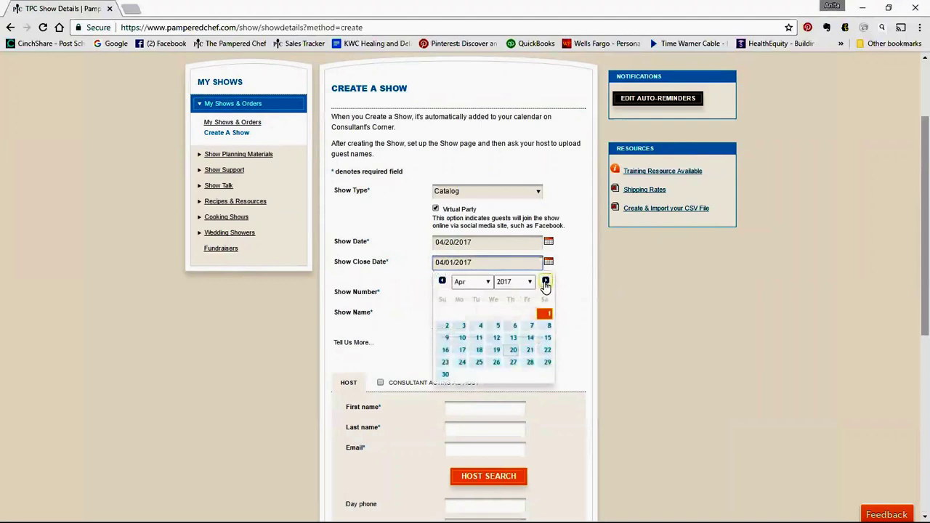
click(545, 282)
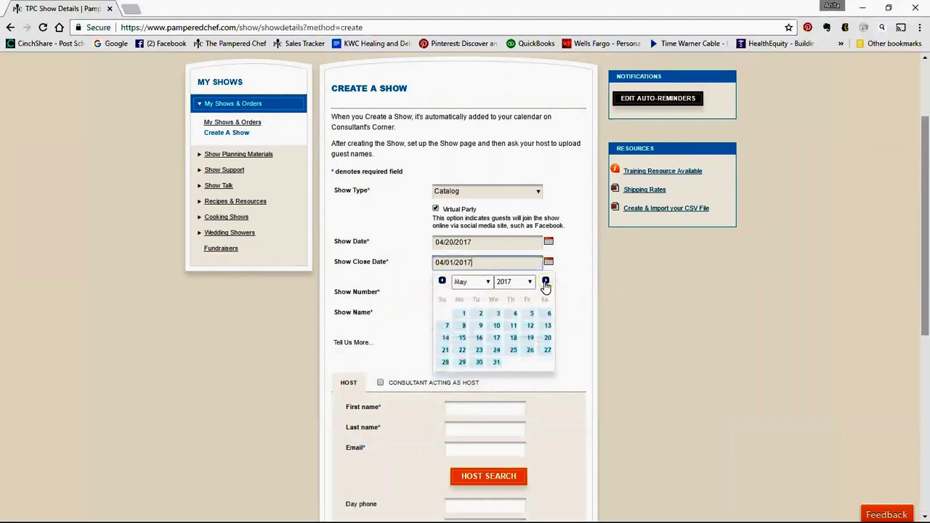
click(459, 316)
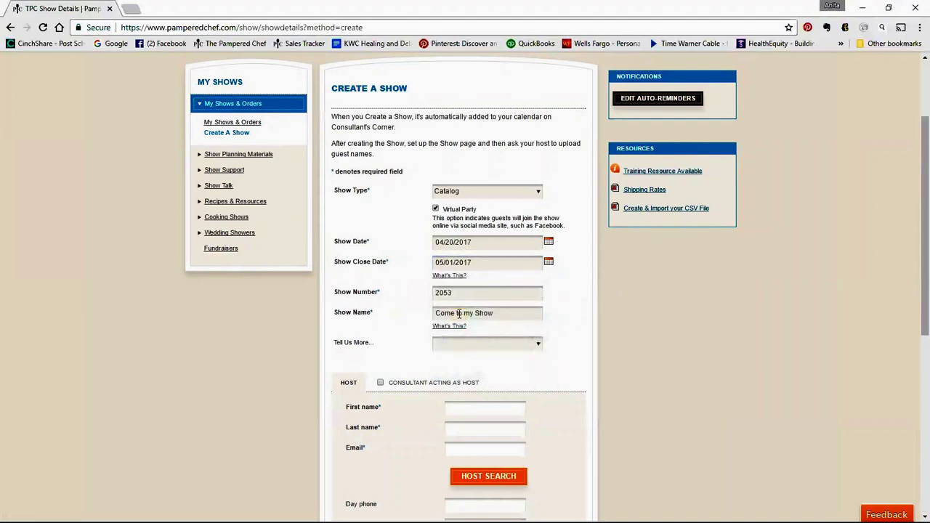
click(456, 294)
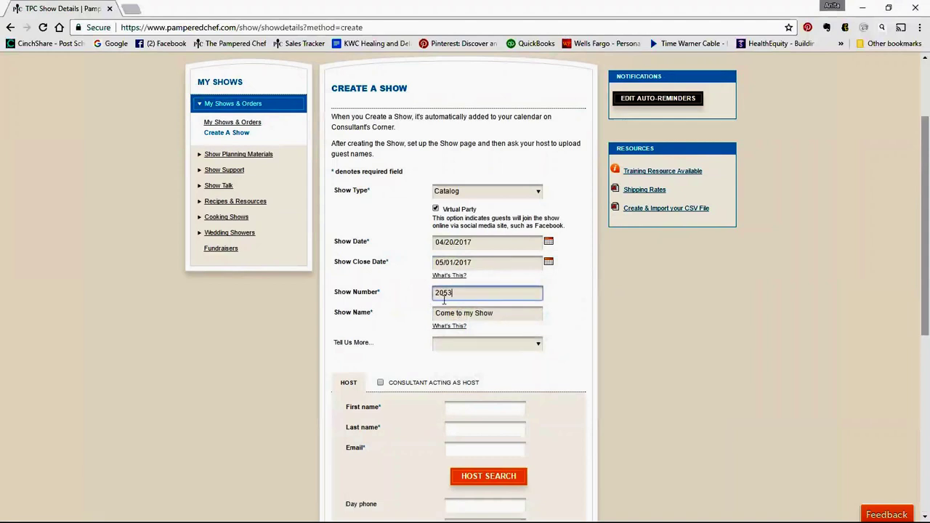
Rename the show to the host's Virtual Pampered Chef Show and choose Virtual Party under Tell Us More
drag(502, 313, 430, 324)
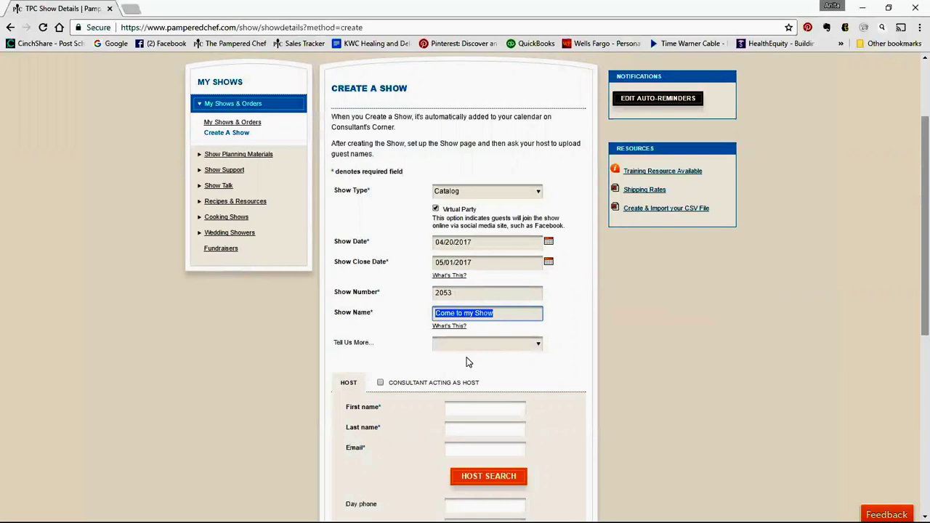
text(Alex's)
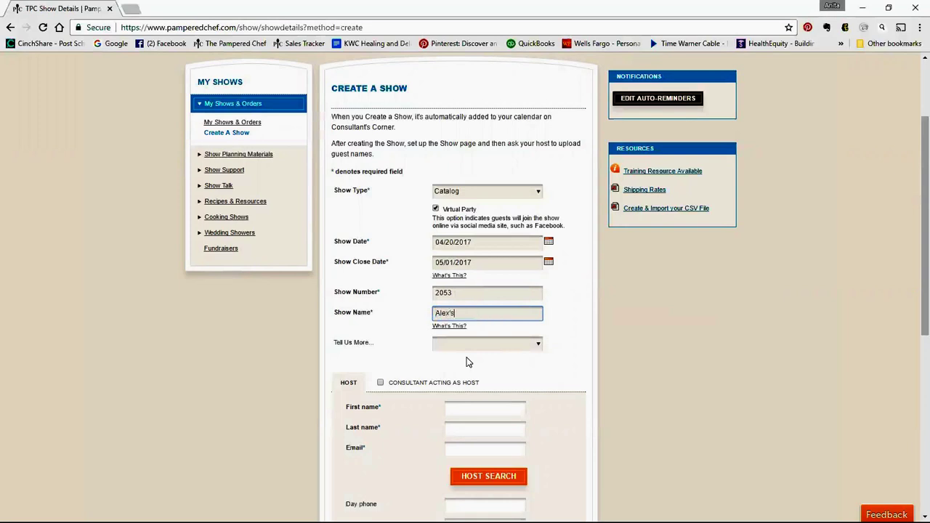
text( Virtual Pampered Chef Show)
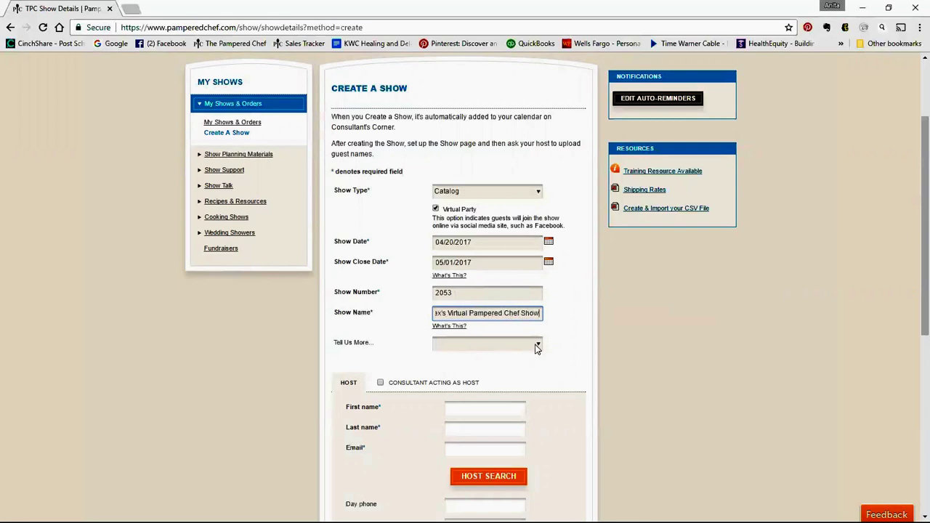
click(536, 345)
click(472, 409)
scroll(549, 356, down, 1)
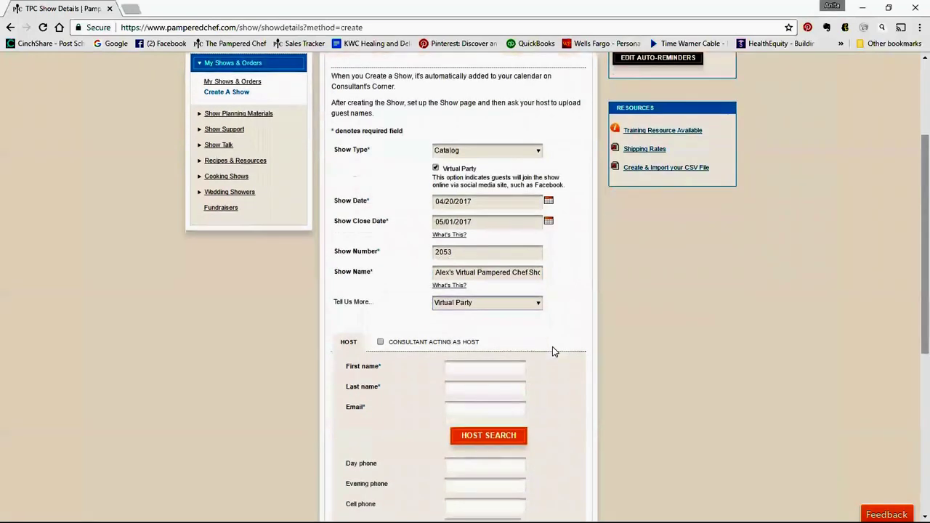
scroll(552, 352, down, 3)
Enter the host's first name, last name and e-mail address
click(481, 233)
key(Tab)
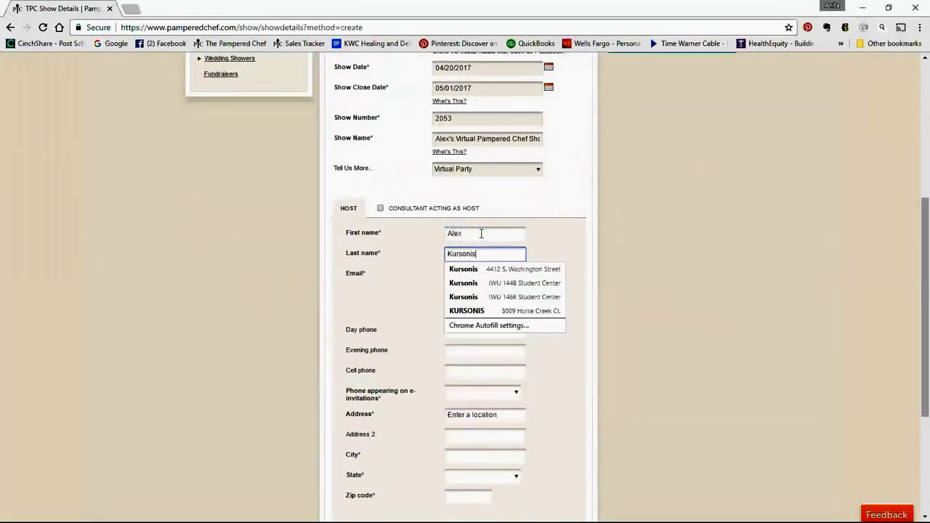
key(Tab)
key(Tab)
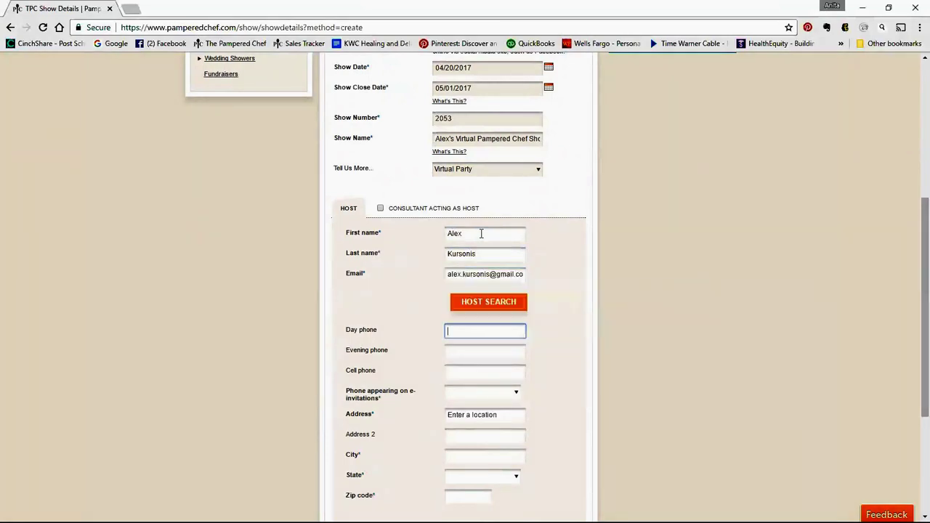
Search Host Search by the host's first and last name and select the first matching record
click(504, 304)
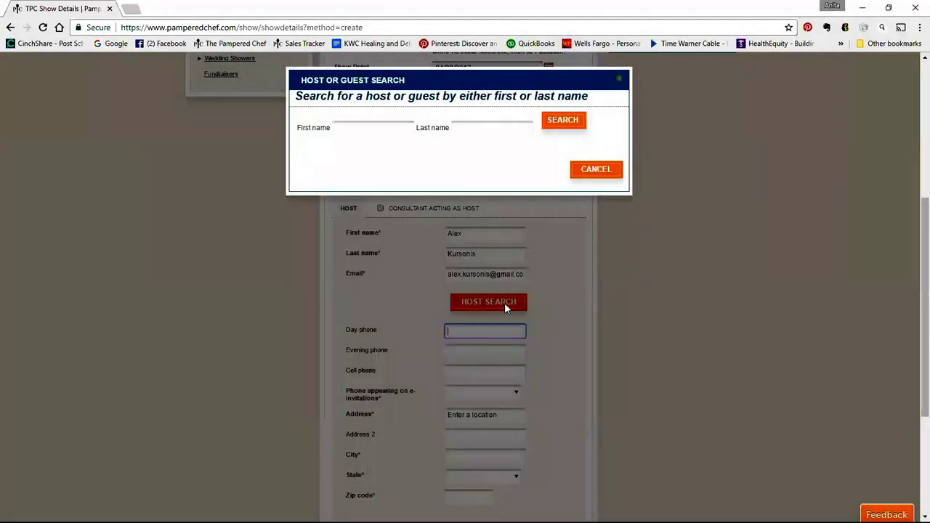
click(388, 133)
key(Tab)
scroll(387, 135, up, 4)
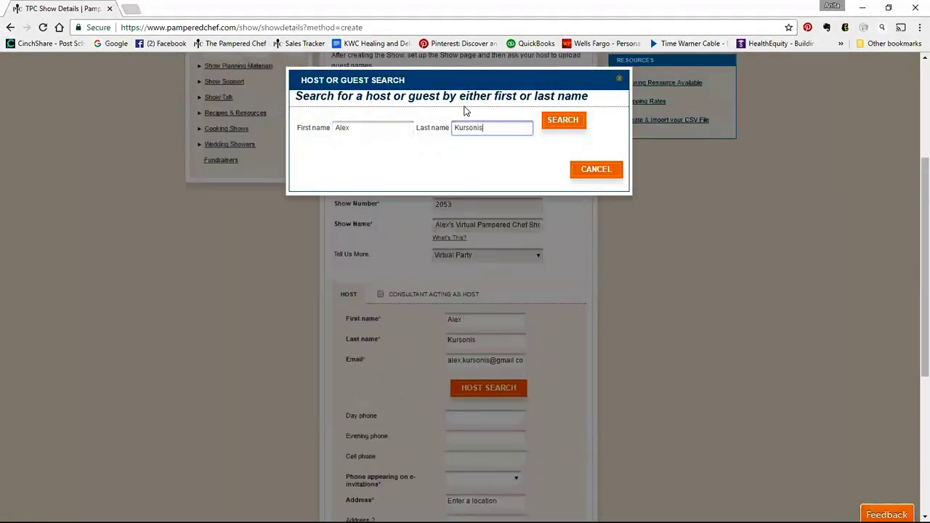
click(563, 122)
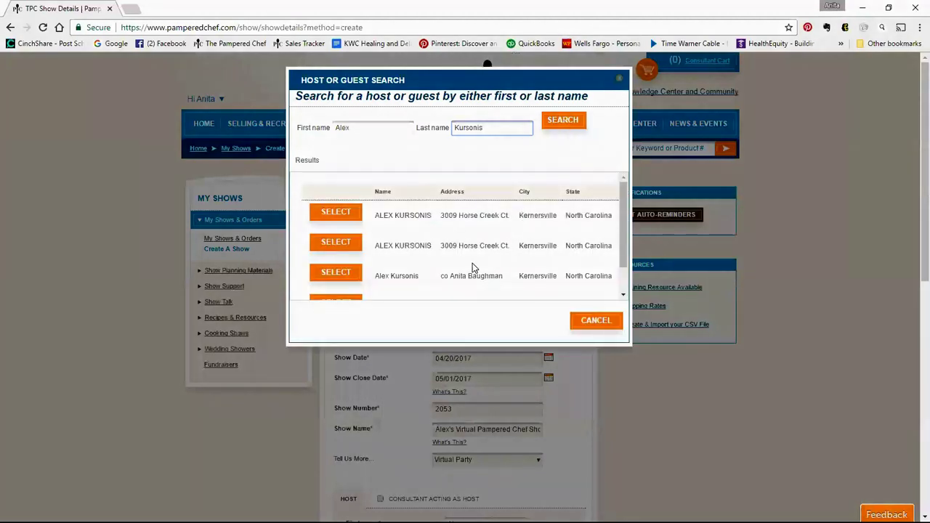
click(354, 216)
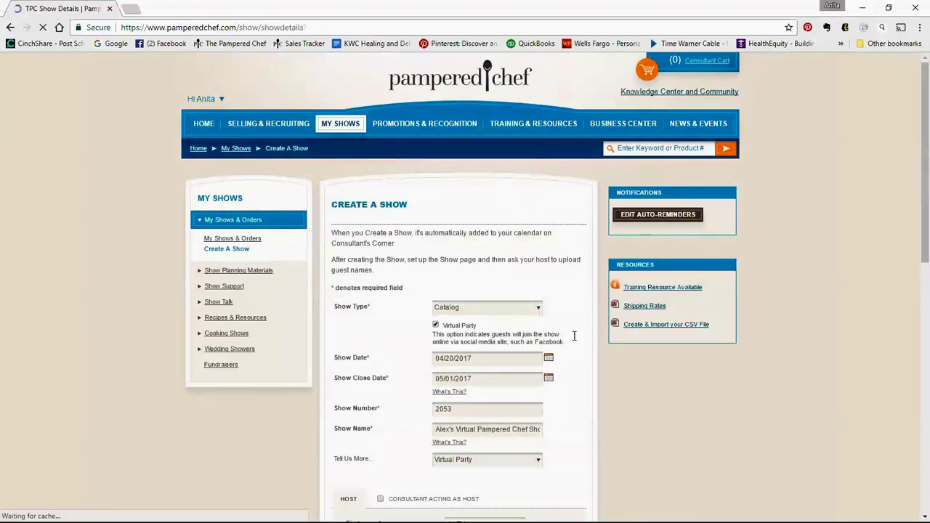
Submit the new show with Create Show
scroll(587, 360, down, 3)
scroll(587, 359, down, 5)
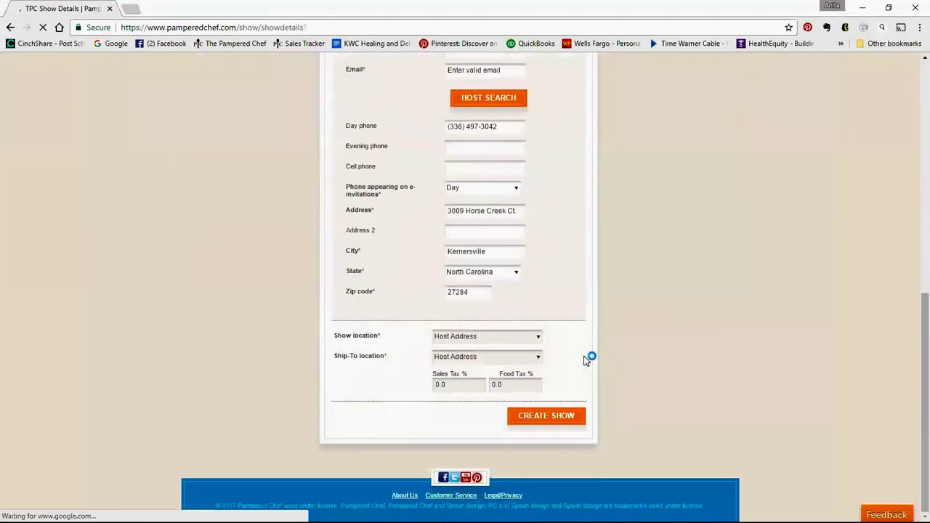
click(534, 420)
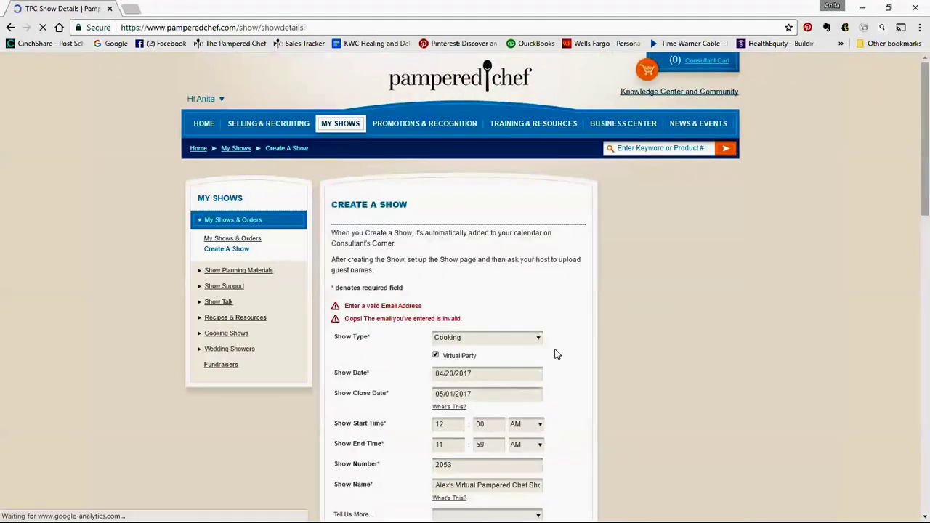
scroll(559, 283, down, 4)
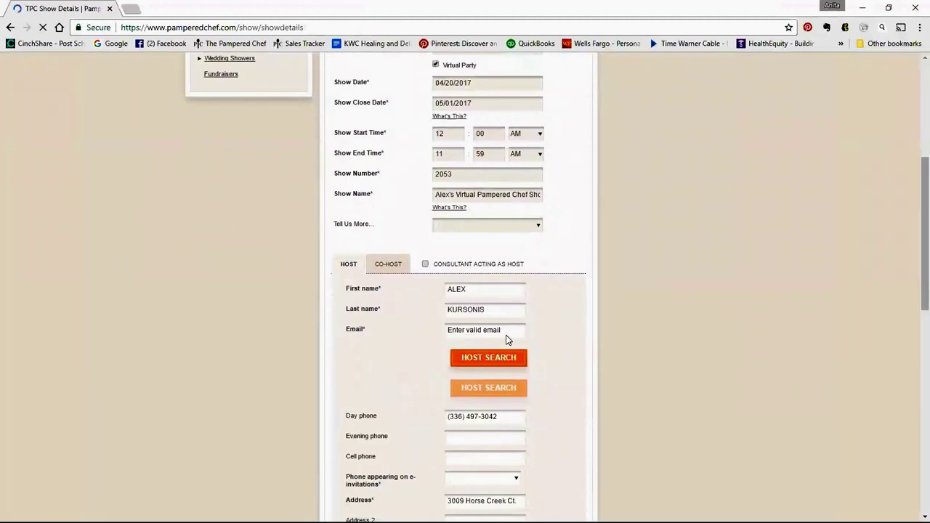
Replace the invalid host e-mail with the saved autofilled address
click(472, 304)
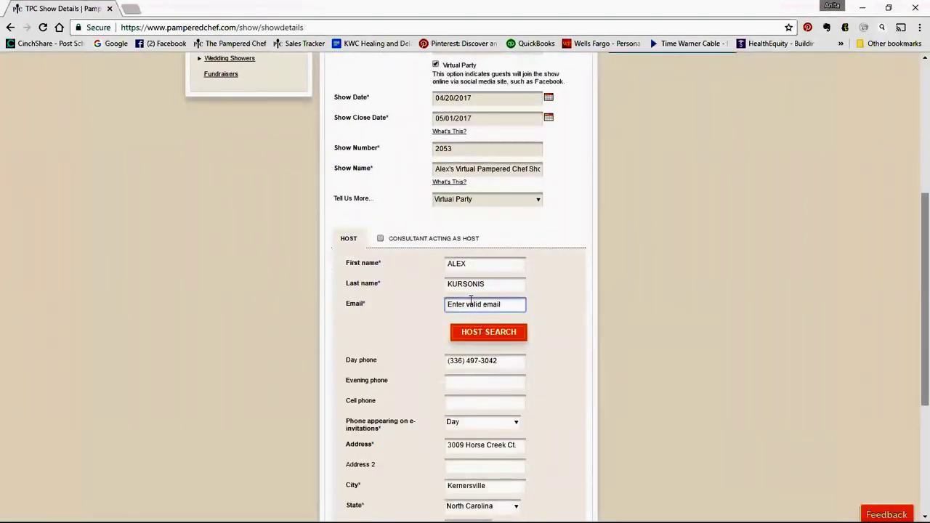
text(ale)
drag(518, 304, 431, 309)
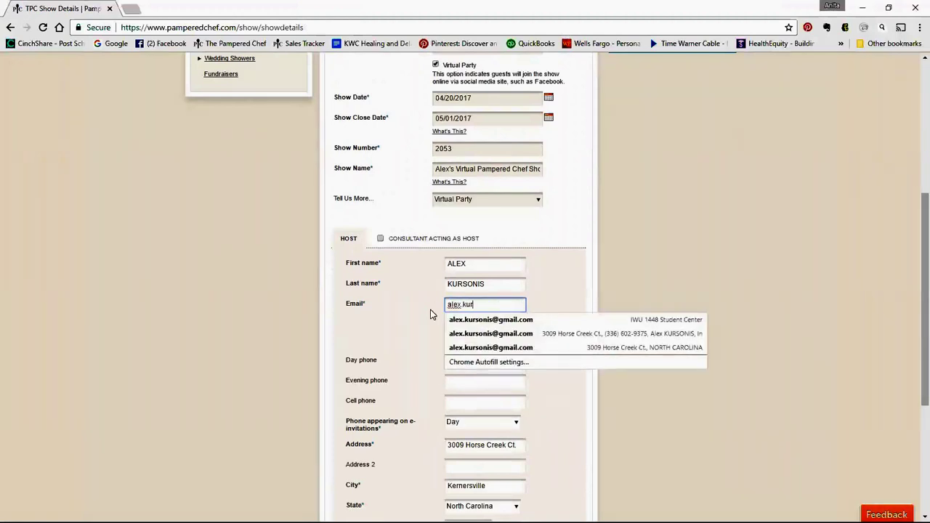
key(Return)
click(482, 303)
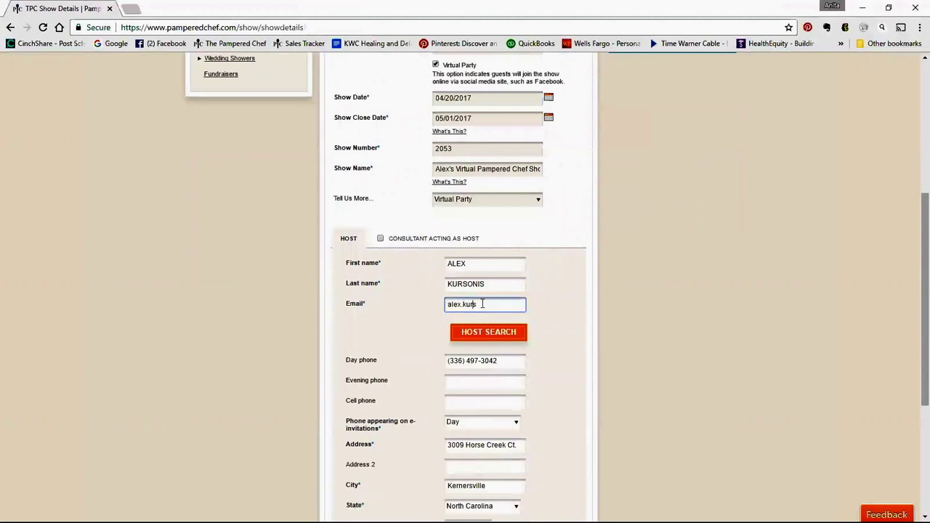
click(482, 303)
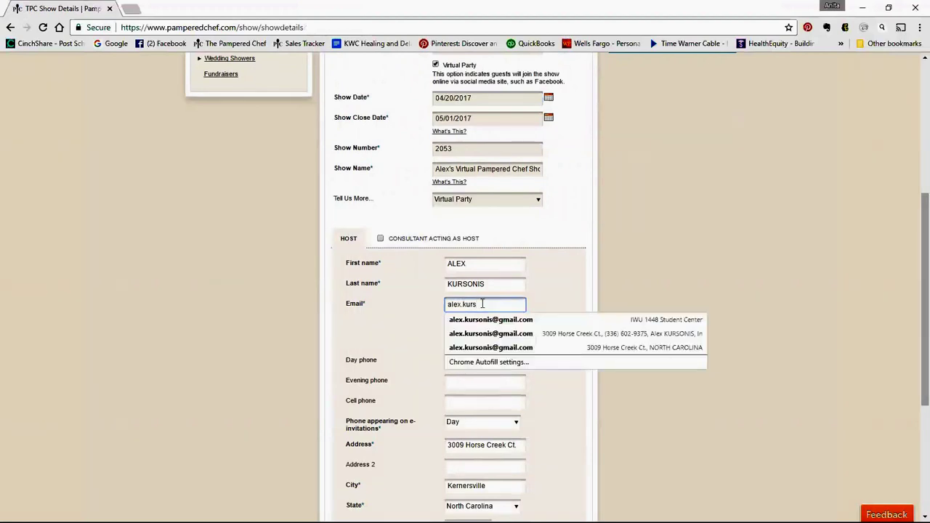
click(491, 347)
Create the show again and confirm the found customer record with OK
scroll(567, 340, down, 3)
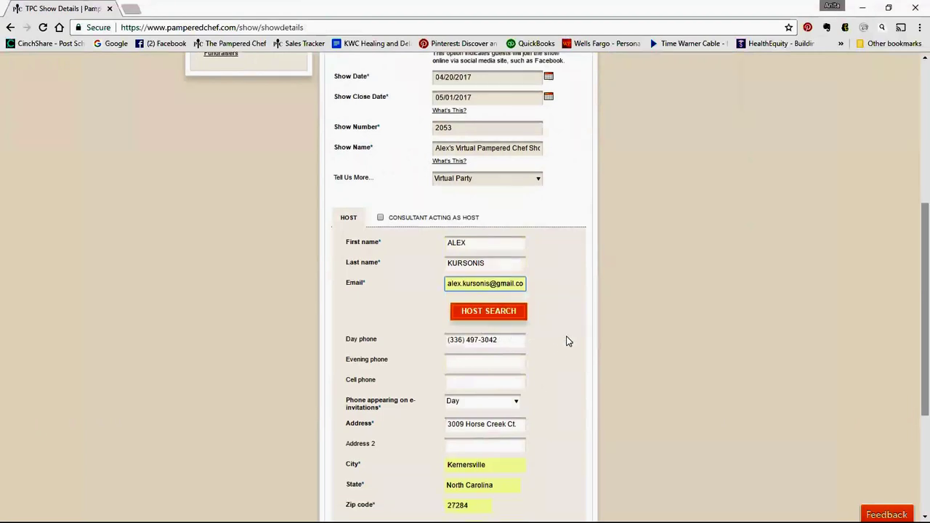
scroll(568, 342, down, 1)
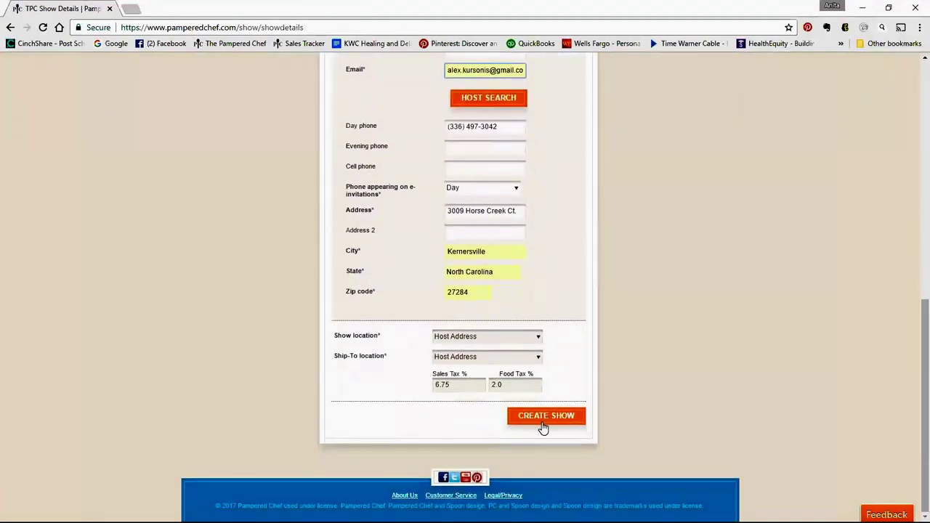
click(544, 422)
click(608, 174)
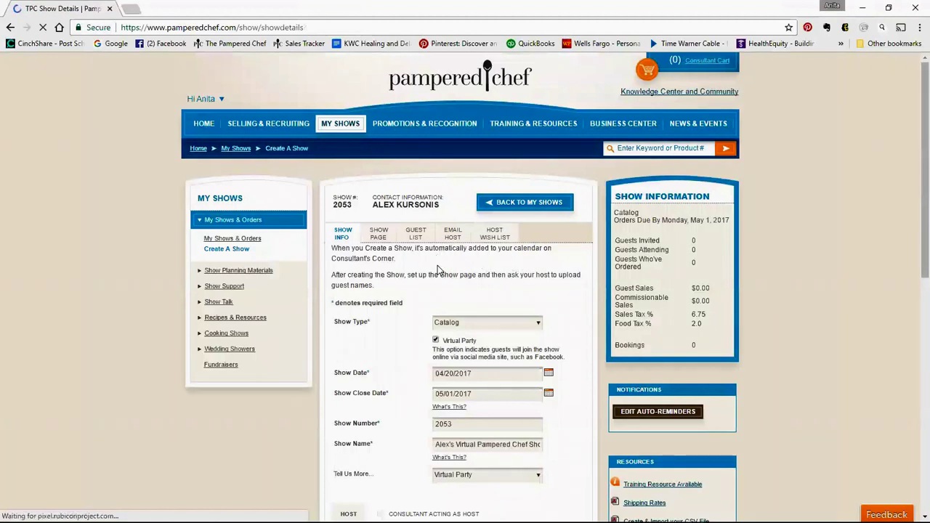
Browse the SHOW PAGE settings and its theme designs
click(379, 235)
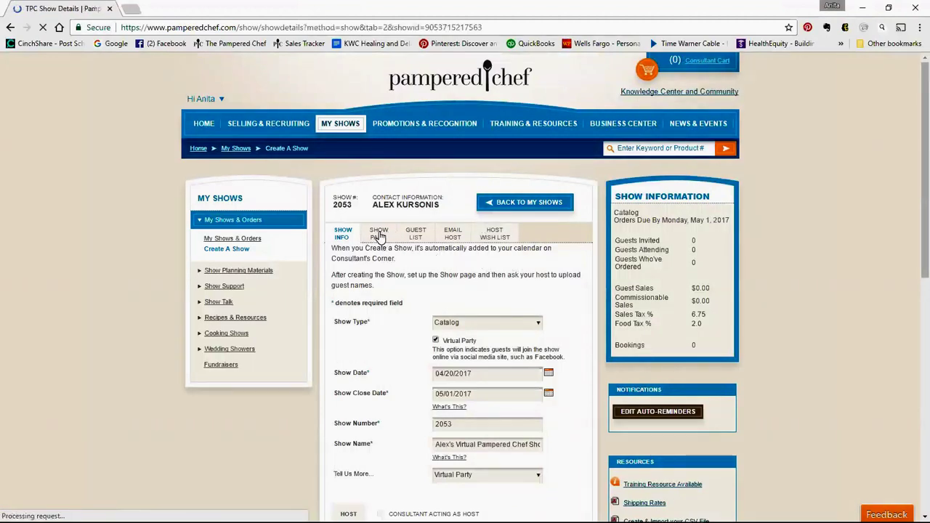
scroll(429, 274, down, 3)
scroll(431, 273, down, 3)
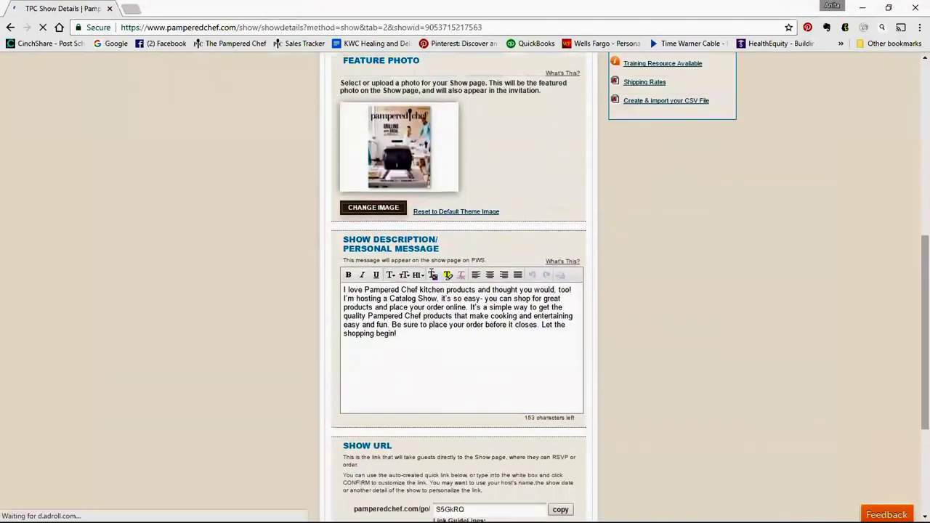
scroll(431, 274, up, 6)
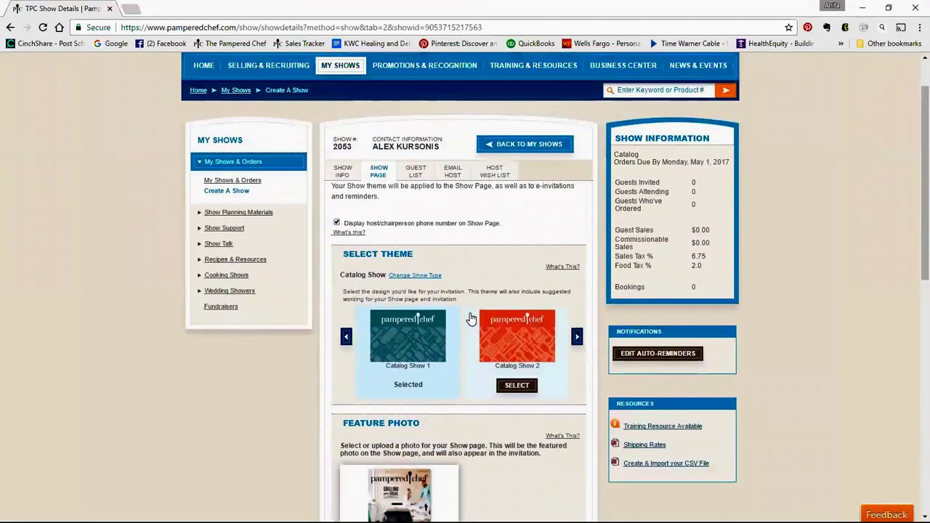
click(576, 338)
click(577, 338)
scroll(436, 291, down, 6)
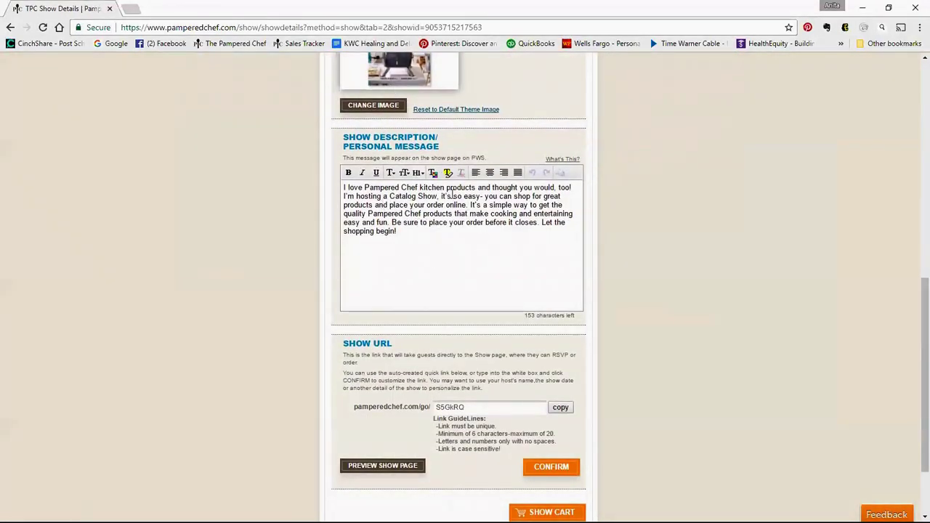
scroll(476, 262, down, 2)
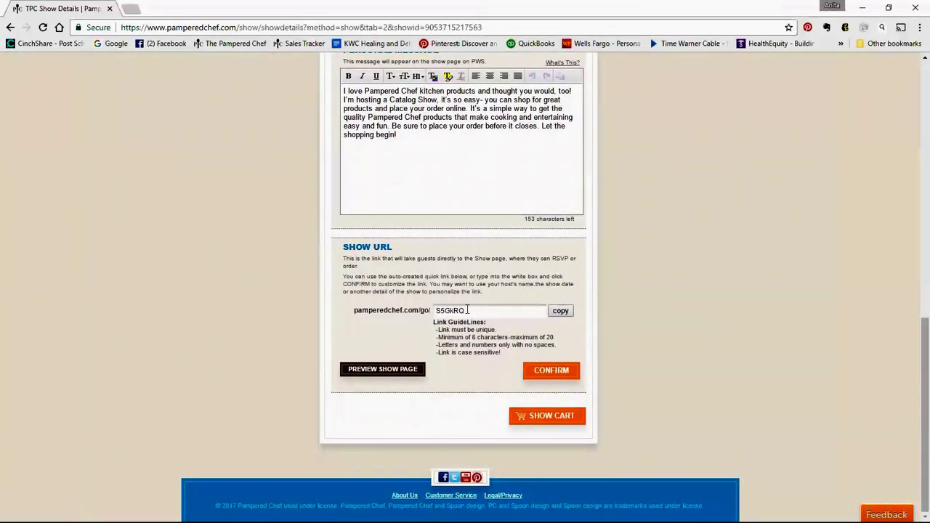
Change the Show URL to the host's name, confirm it and copy the link
drag(467, 309, 424, 320)
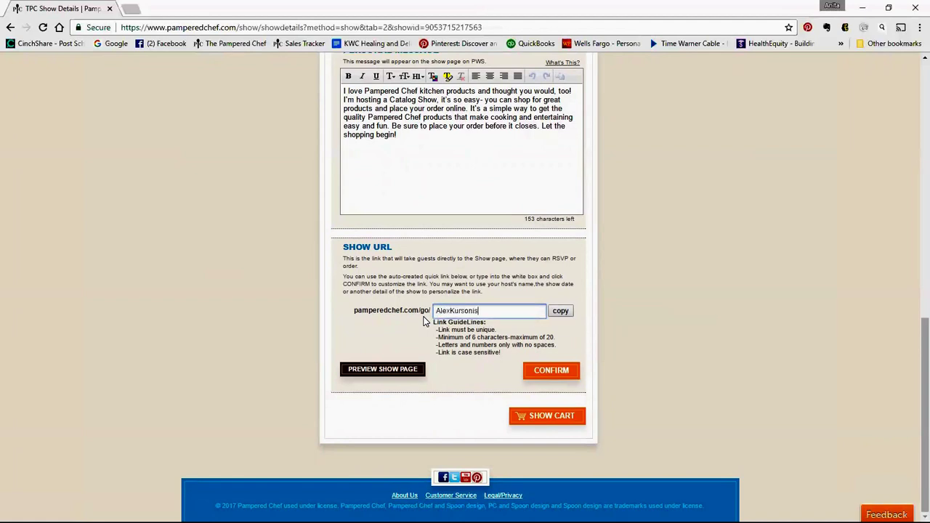
click(546, 374)
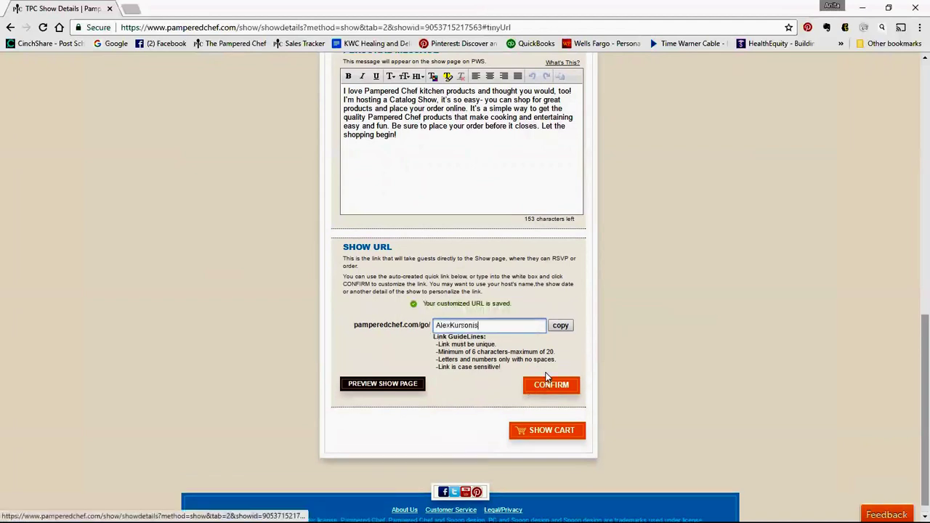
click(560, 326)
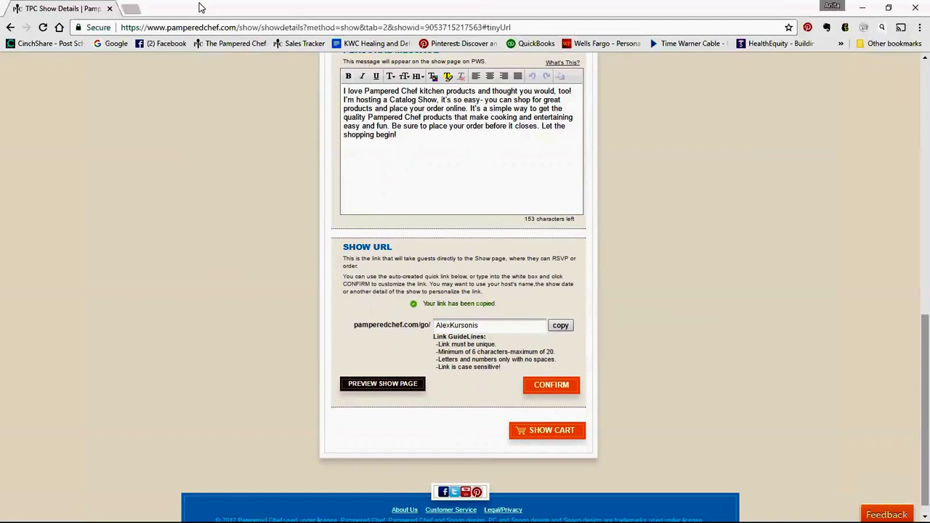
click(131, 13)
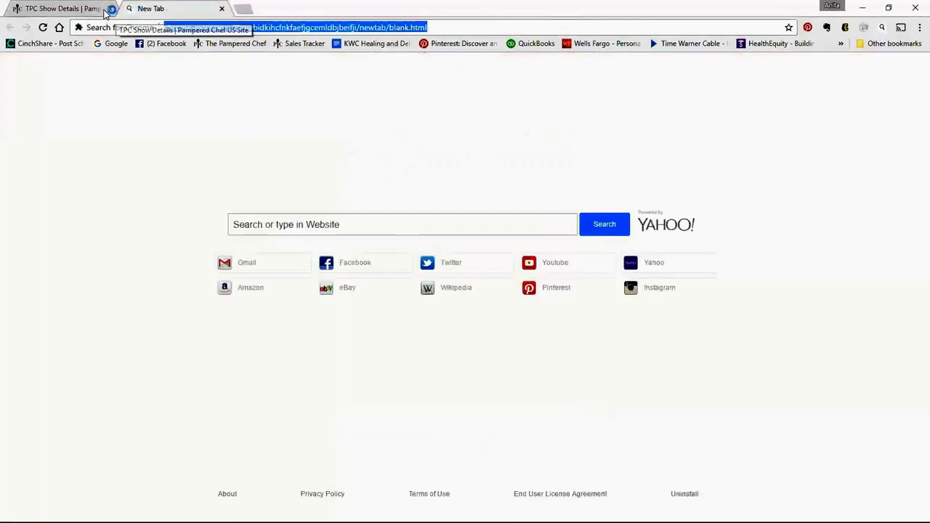
Close the Pampered Chef tab and go to Facebook's Events page
click(109, 8)
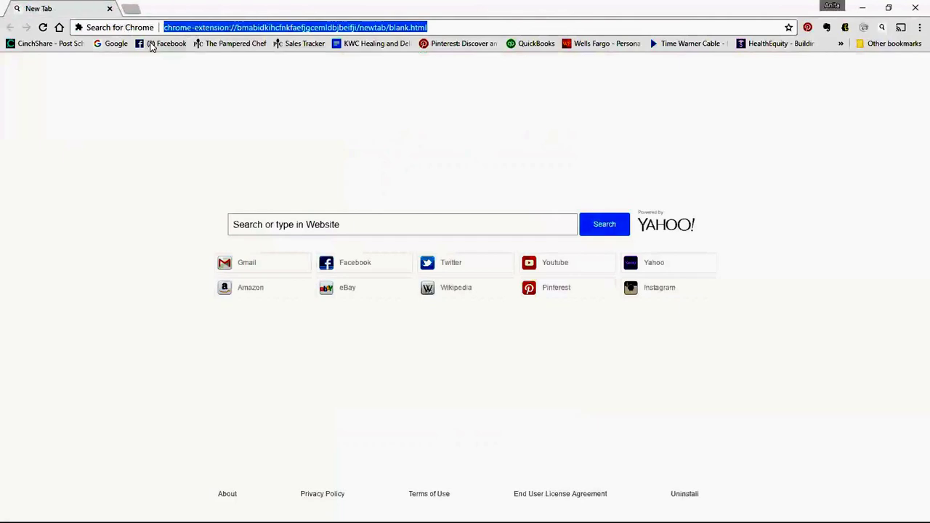
click(152, 44)
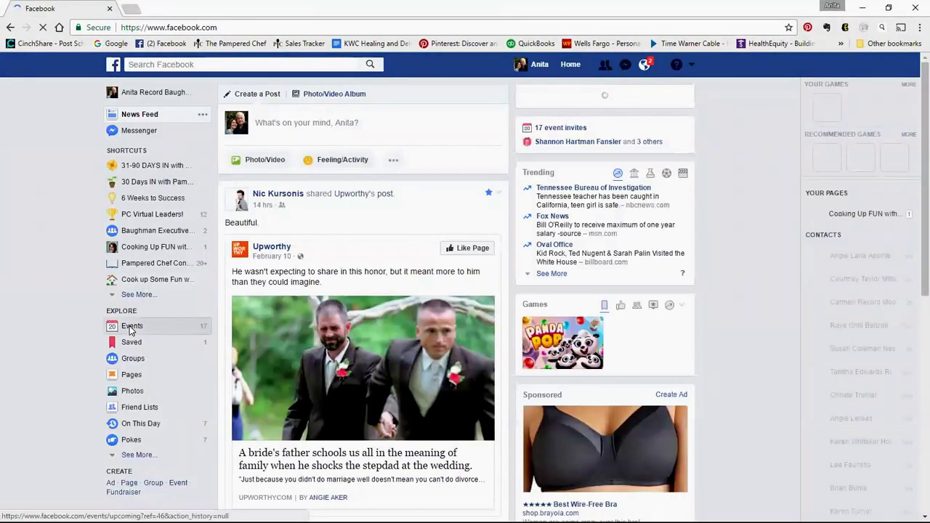
click(130, 327)
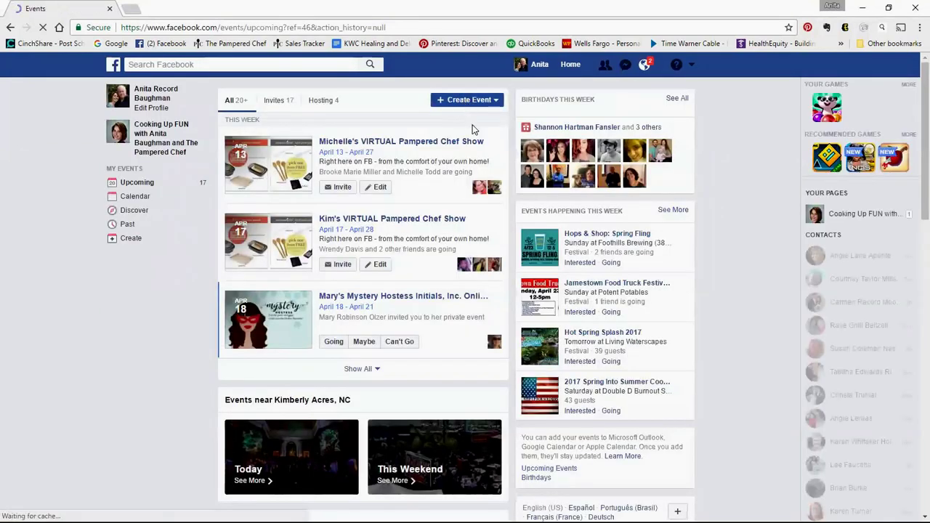
Start a private event named the host's VIRTUAL Pampered Chef Show, located Right here on Facebook
click(467, 100)
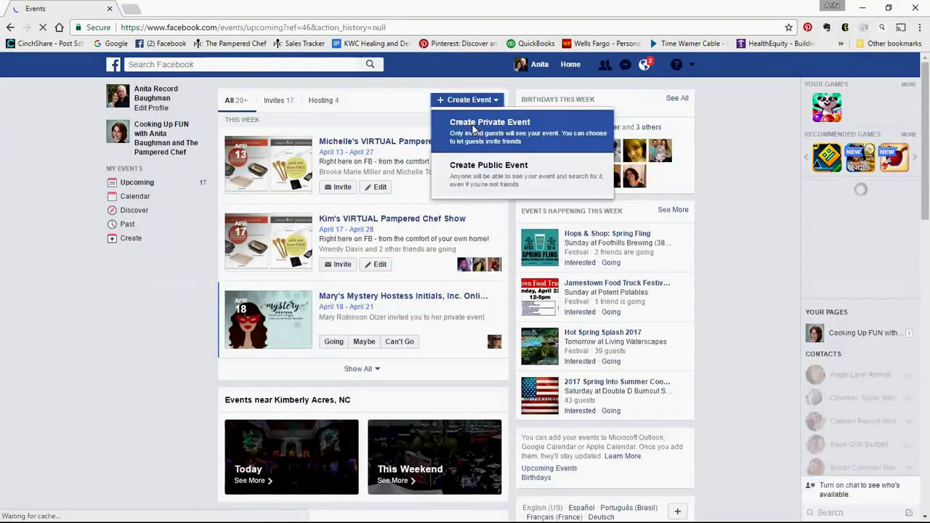
click(473, 127)
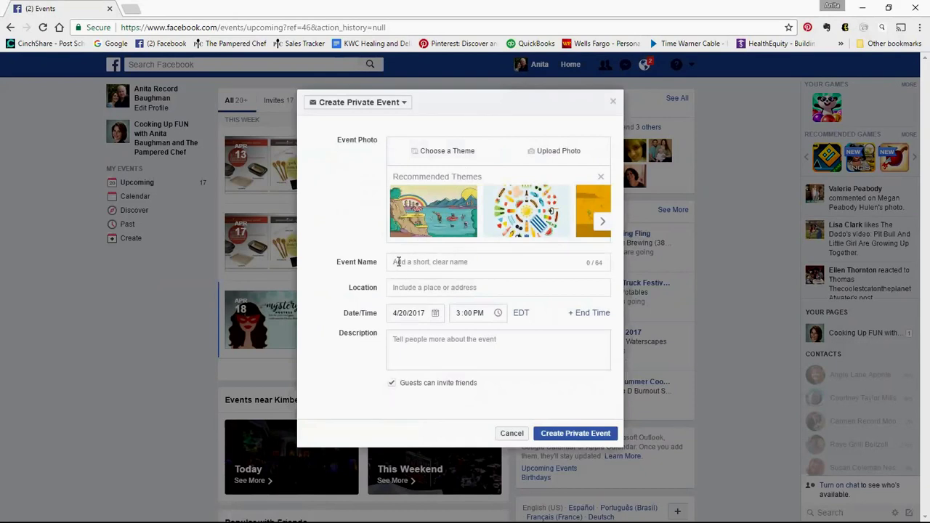
text(Aprx's V)
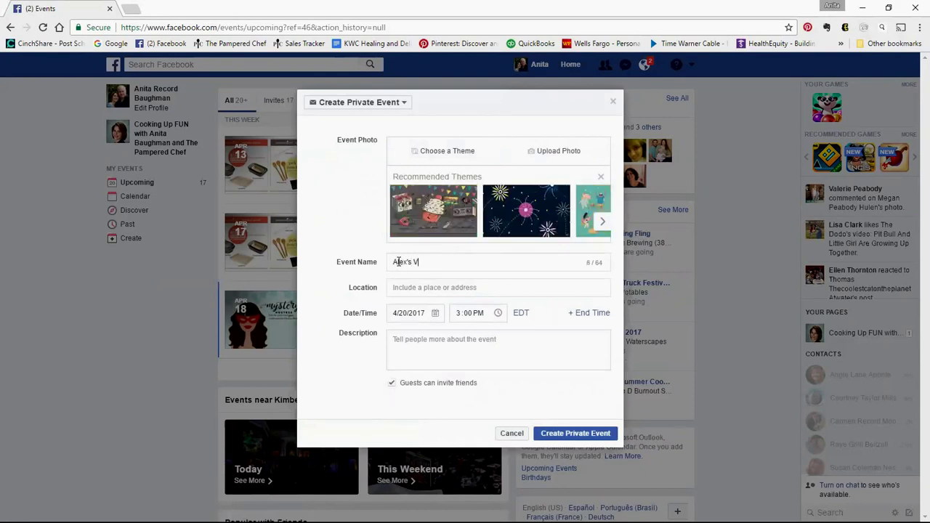
text(IRTUAL Pampered Chef Show)
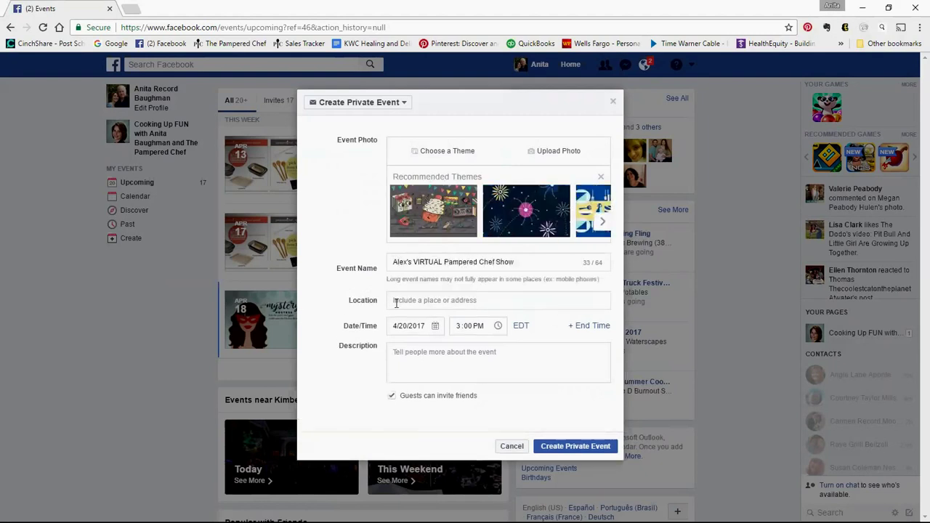
click(396, 304)
text(Right her)
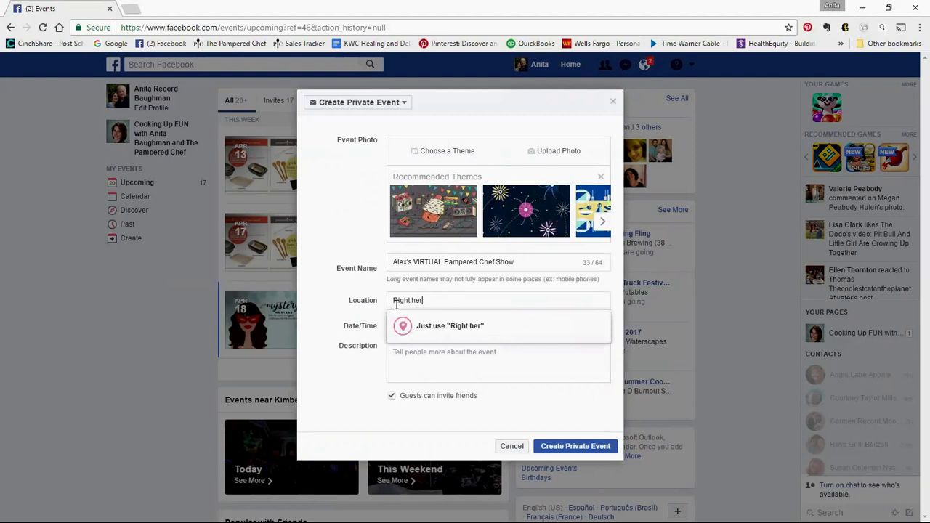
text(e on Facebook)
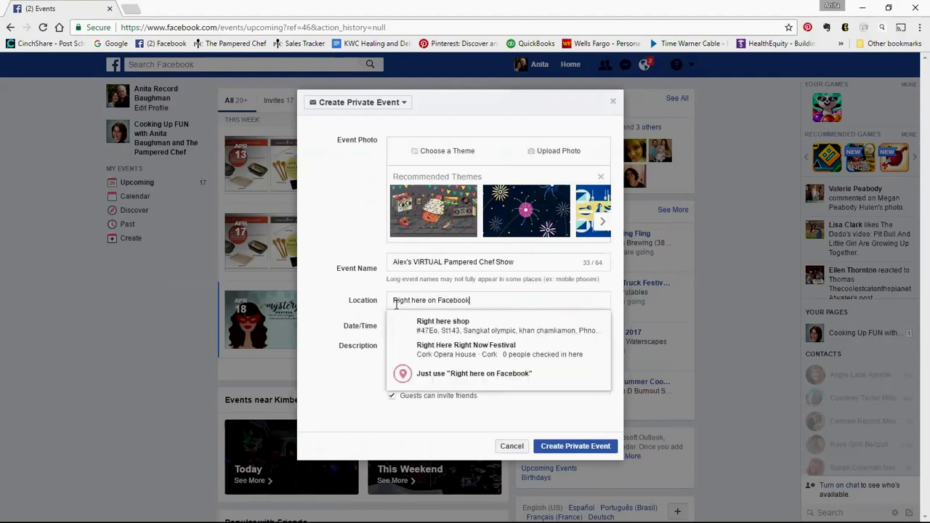
click(462, 370)
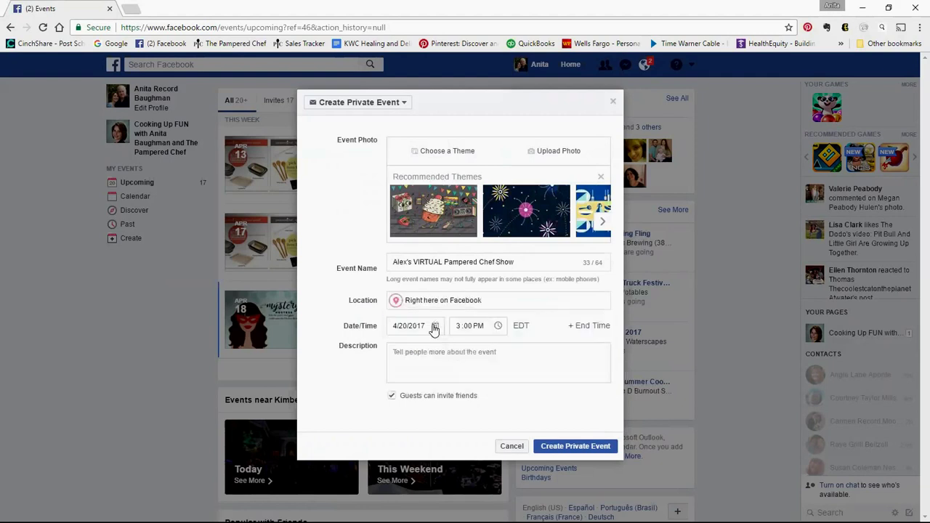
Add an end date of May 1, 2017, paste the show link as description, and create it
click(588, 326)
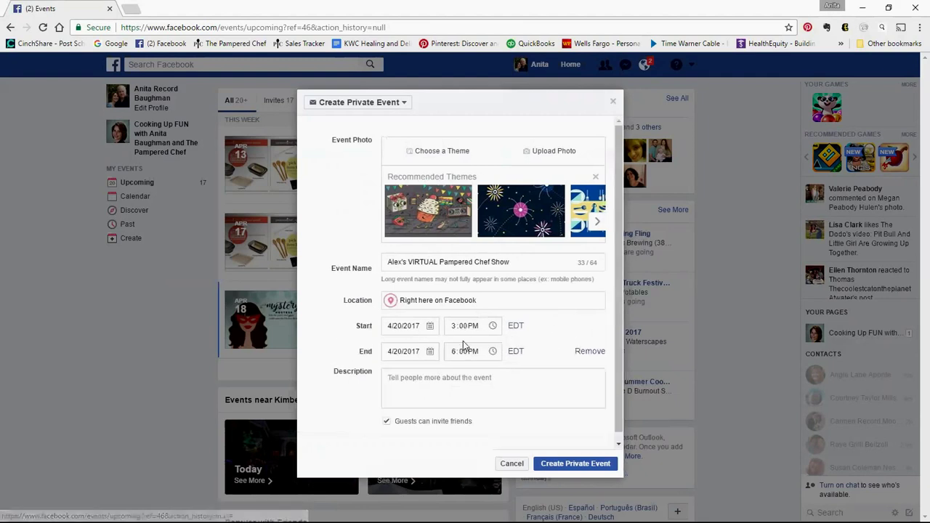
click(431, 352)
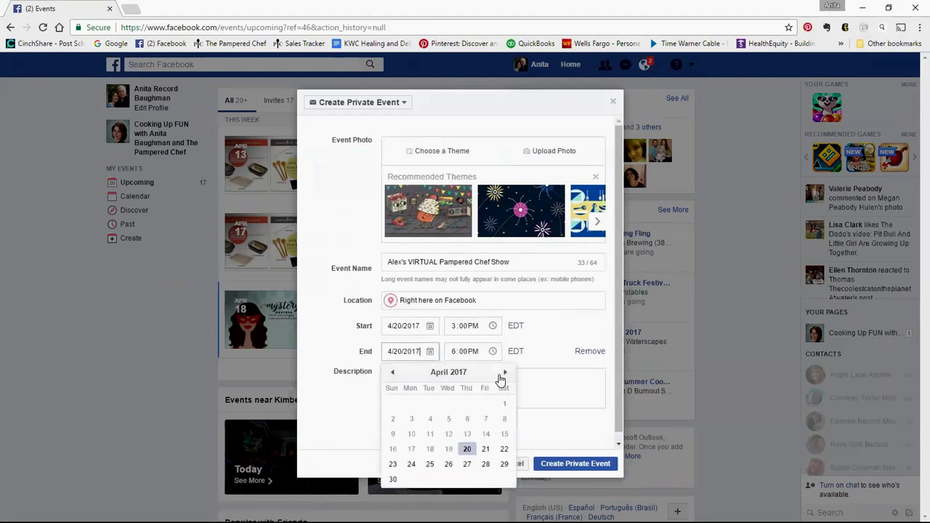
click(503, 375)
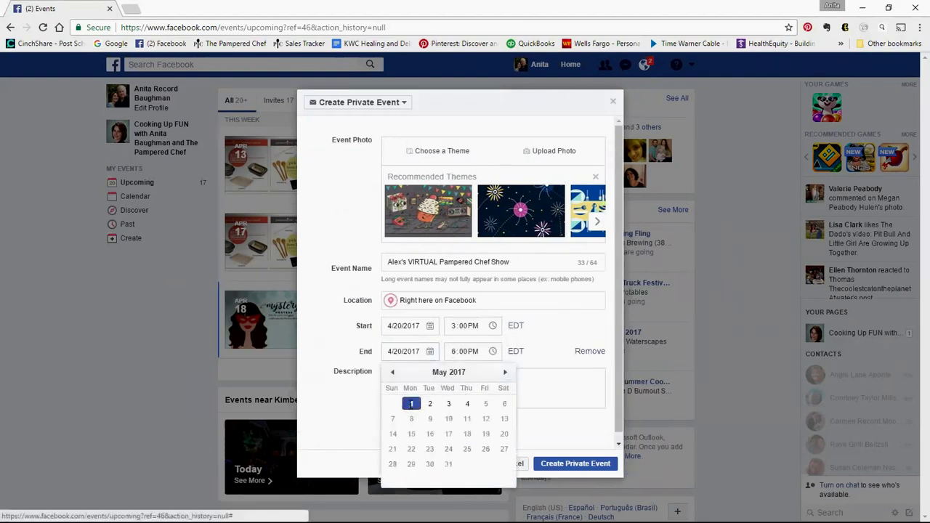
click(411, 404)
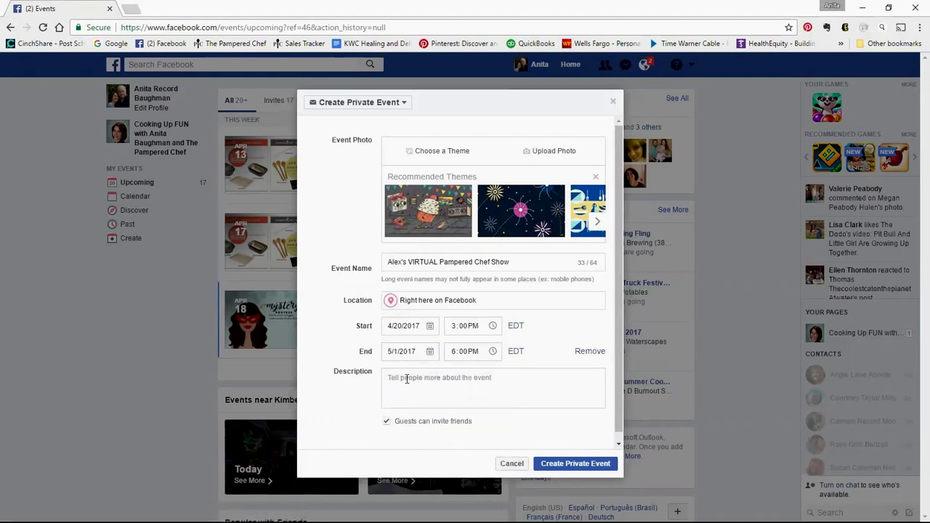
right_click(389, 377)
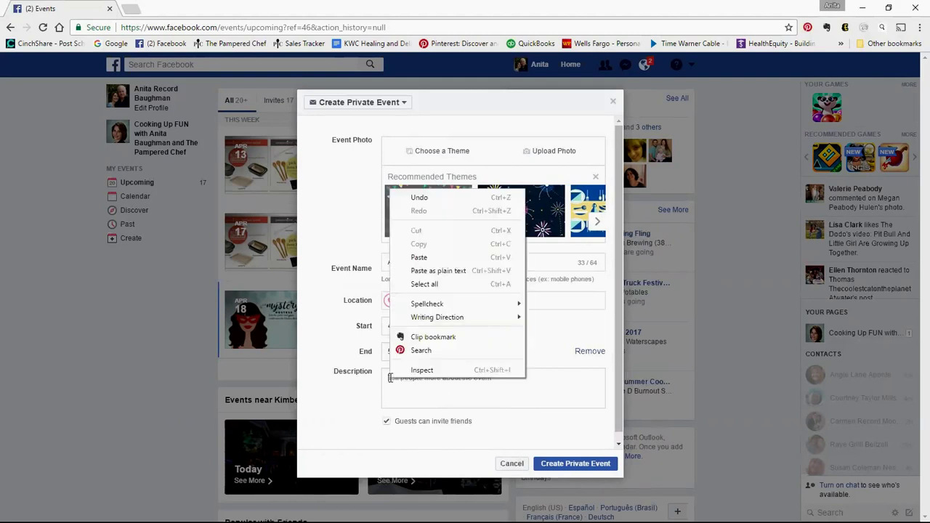
click(419, 257)
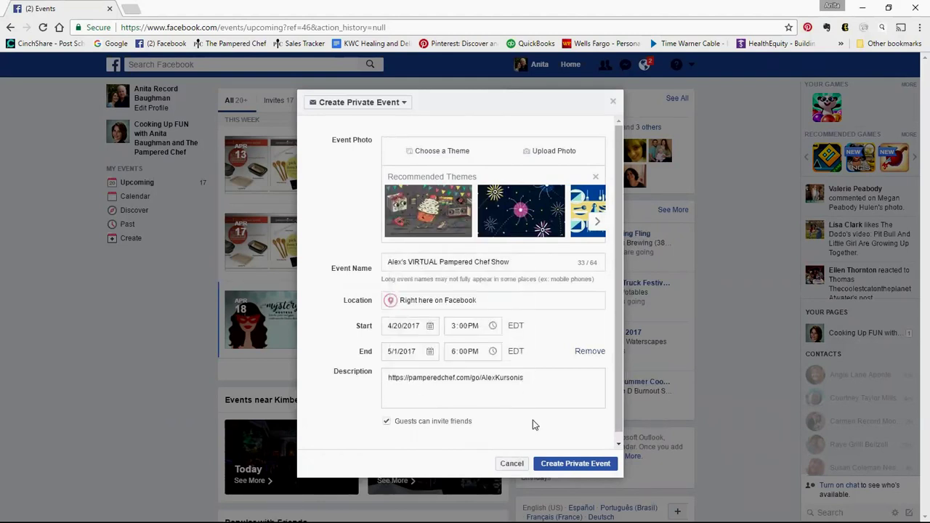
click(565, 469)
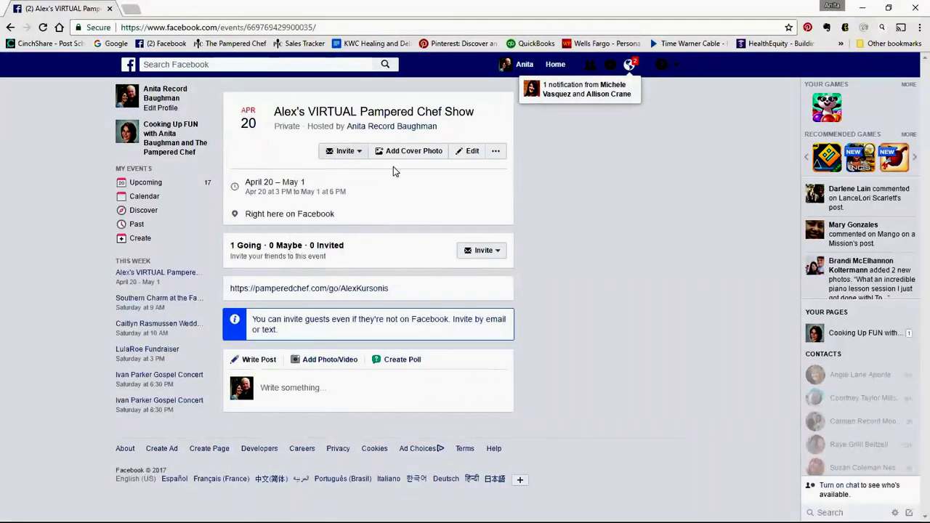
Open the event's Edit form, cancel the photo upload picker, and minimize the browser
click(472, 152)
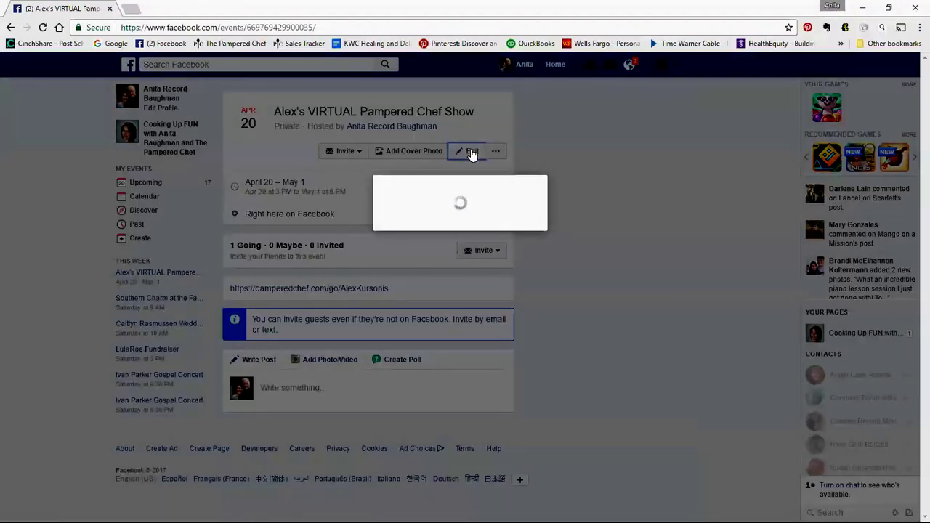
click(556, 156)
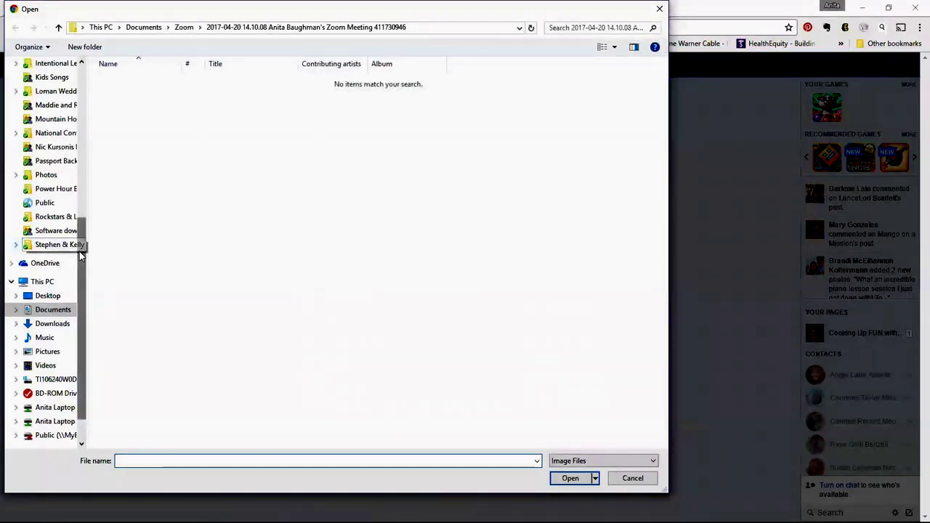
click(658, 11)
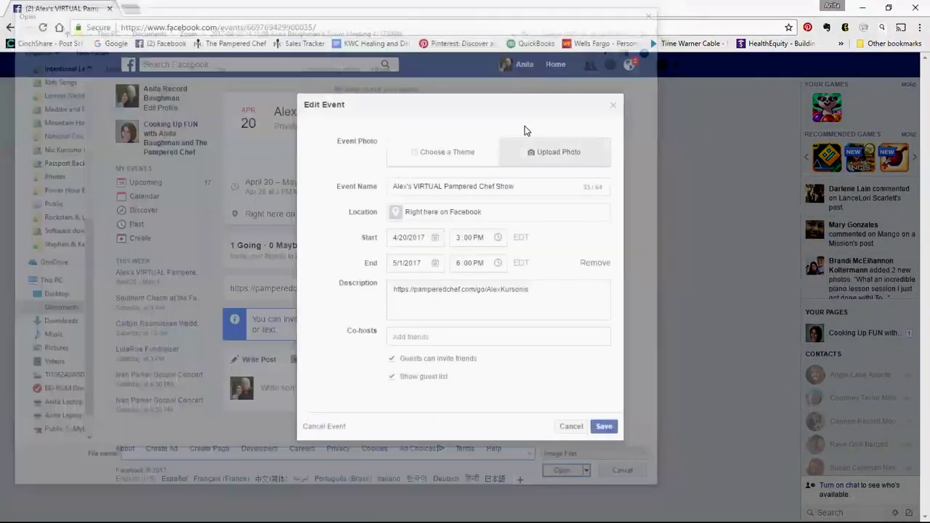
click(889, 7)
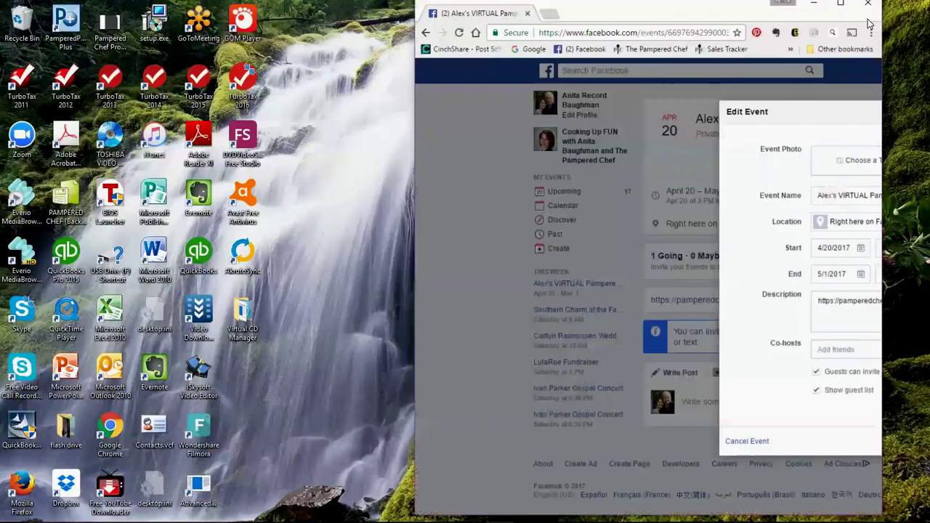
Split a new tab into its own left-side window and load Facebook there
drag(716, 21, 756, 24)
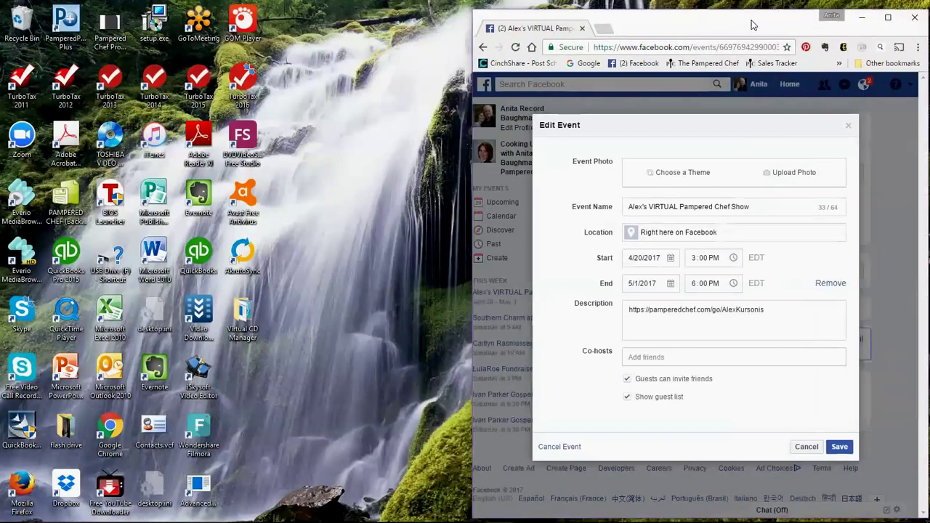
click(601, 29)
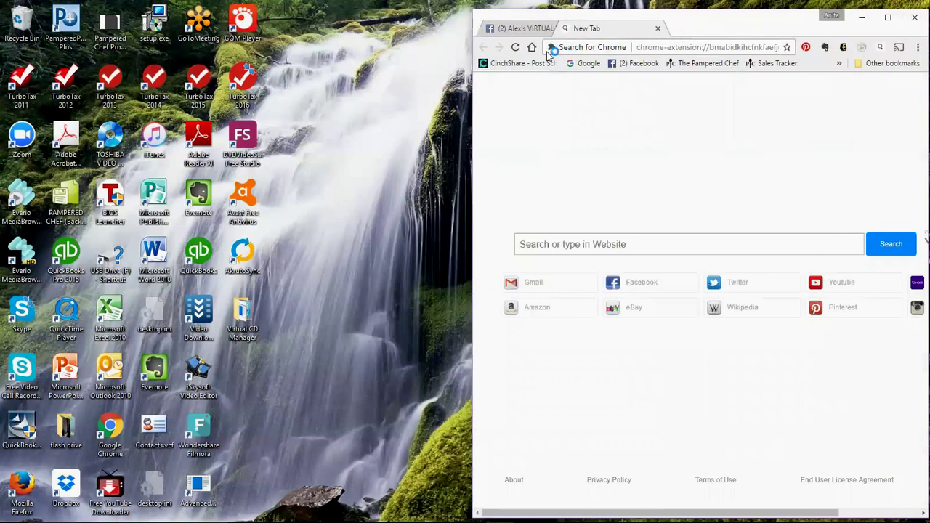
drag(596, 27, 4, 43)
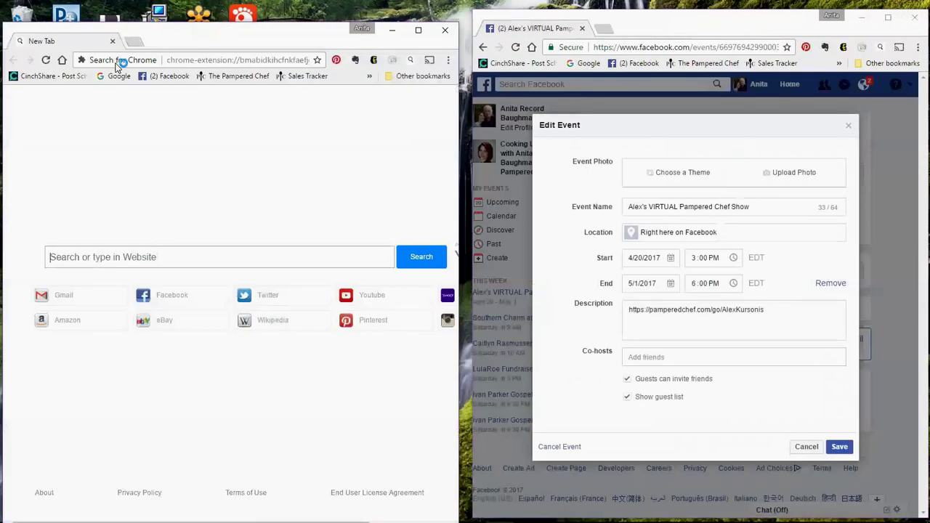
click(161, 75)
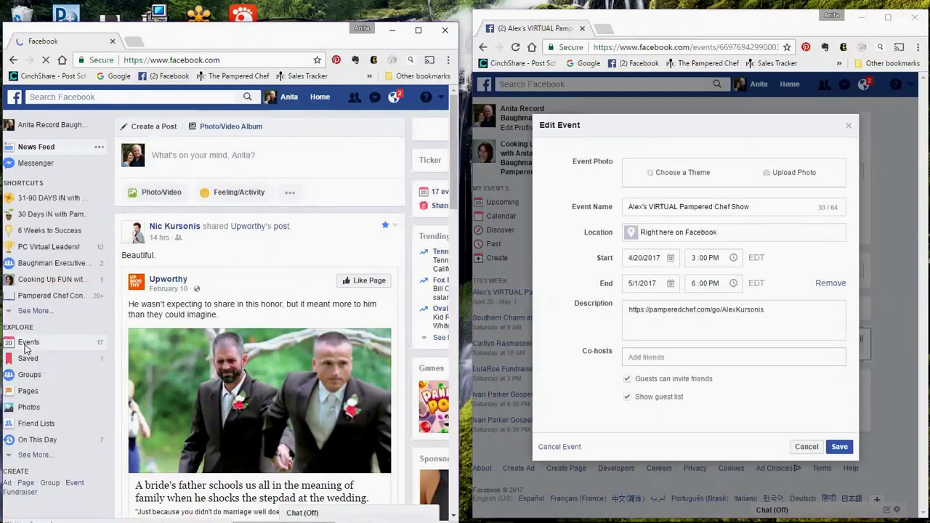
Open the earlier VIRTUAL Pampered Chef Show event from Events and expand its description
click(26, 347)
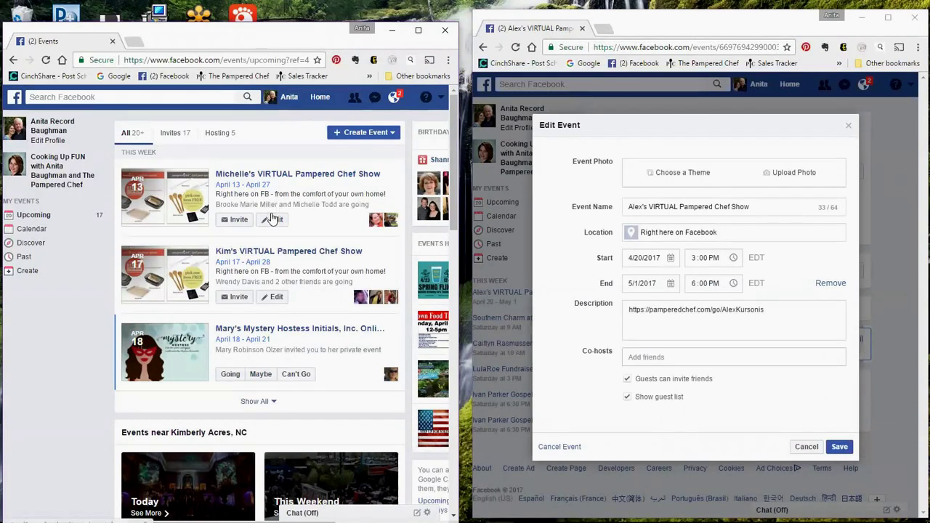
click(270, 180)
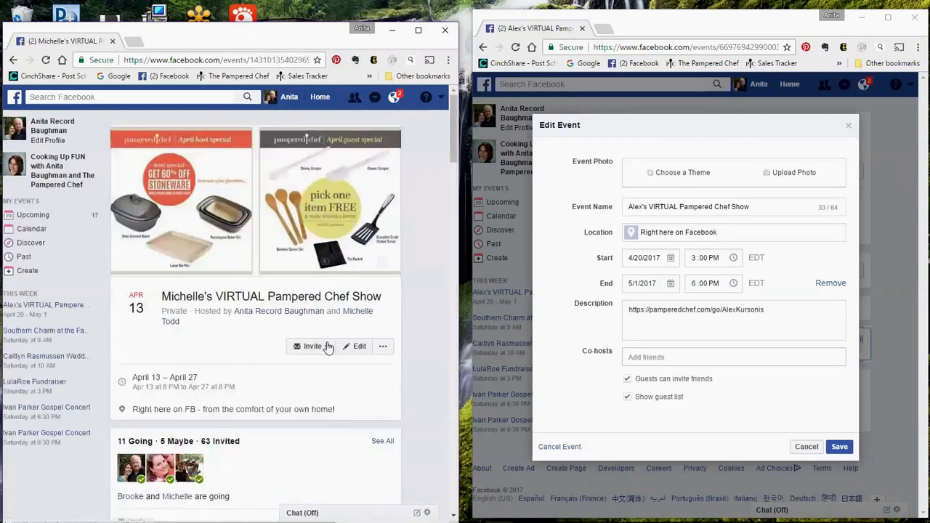
scroll(277, 337, down, 5)
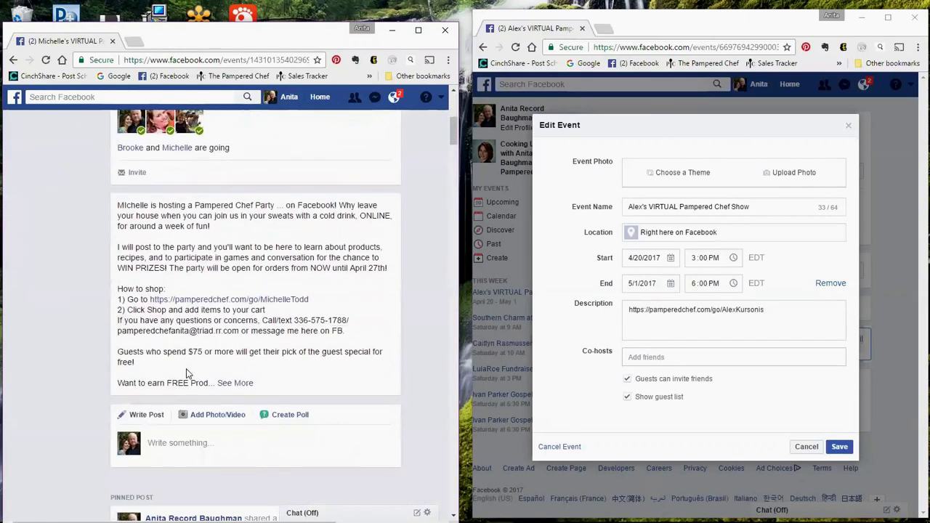
click(235, 383)
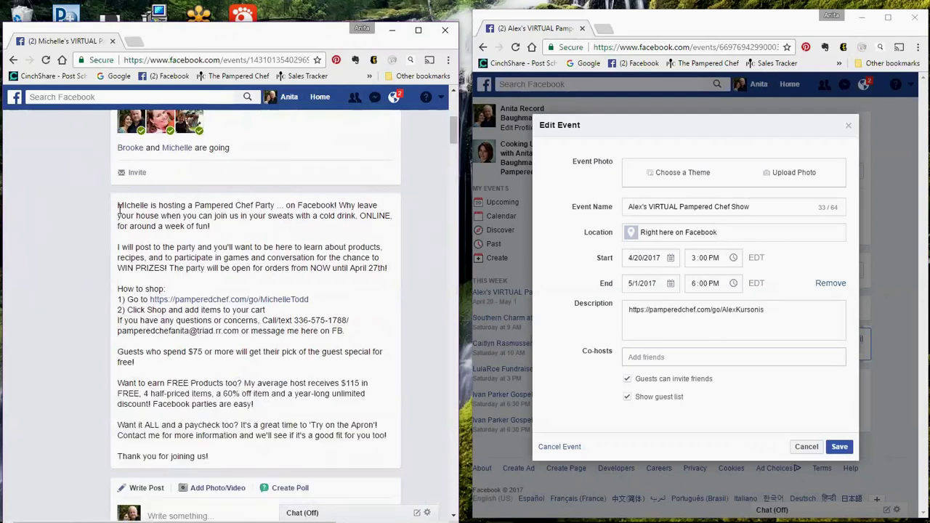
Copy the earlier show's full description and paste it into the new event's Description box
drag(118, 205, 221, 443)
right_click(221, 315)
click(217, 338)
click(130, 218)
drag(118, 205, 218, 465)
right_click(195, 329)
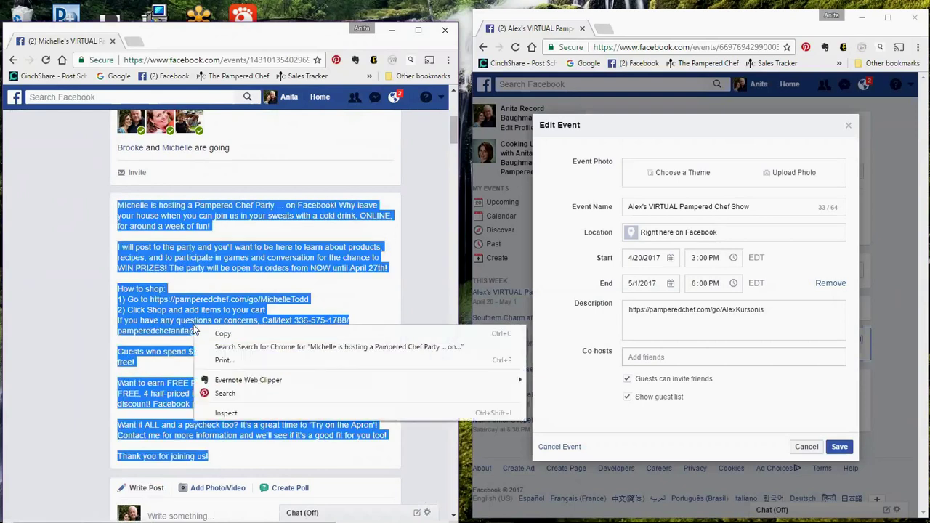
click(220, 333)
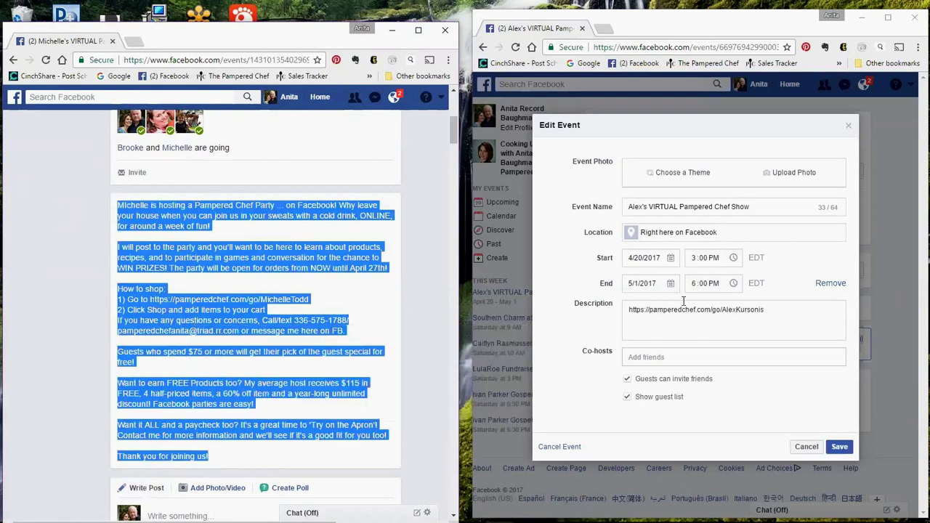
click(629, 309)
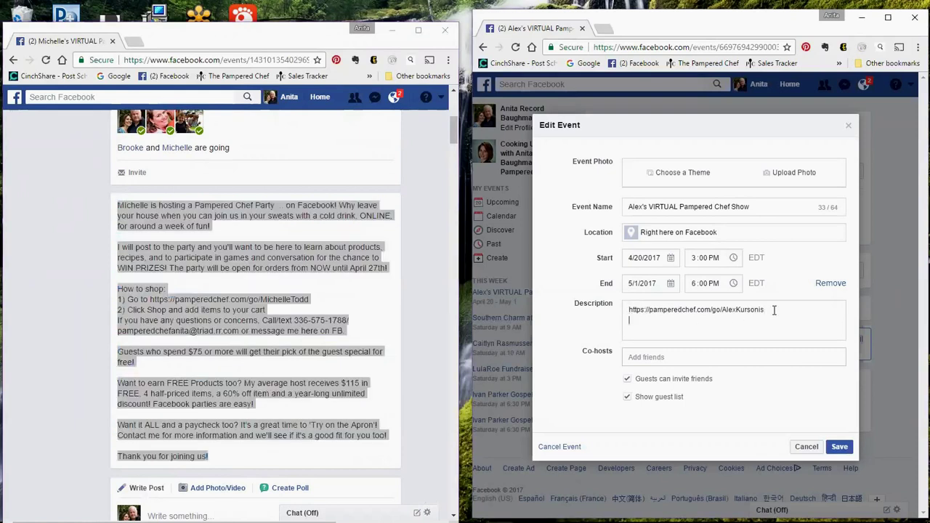
right_click(634, 330)
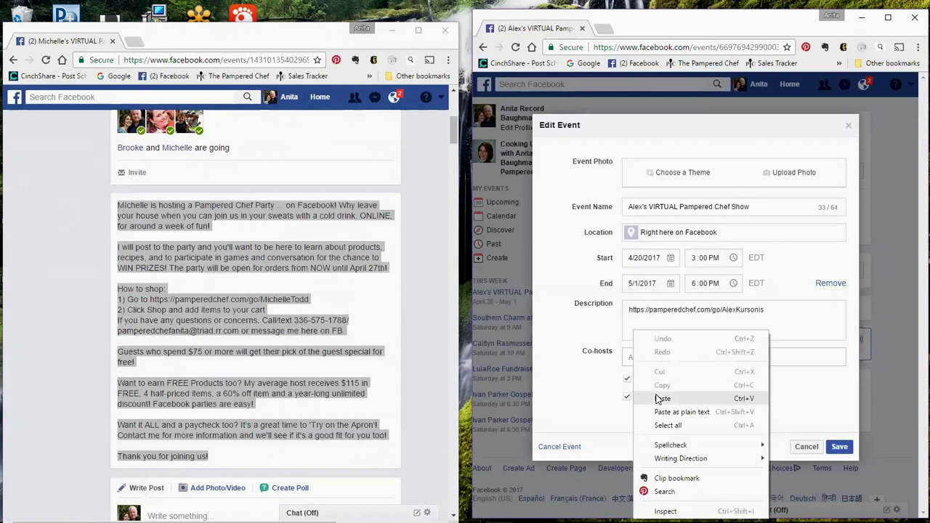
click(657, 388)
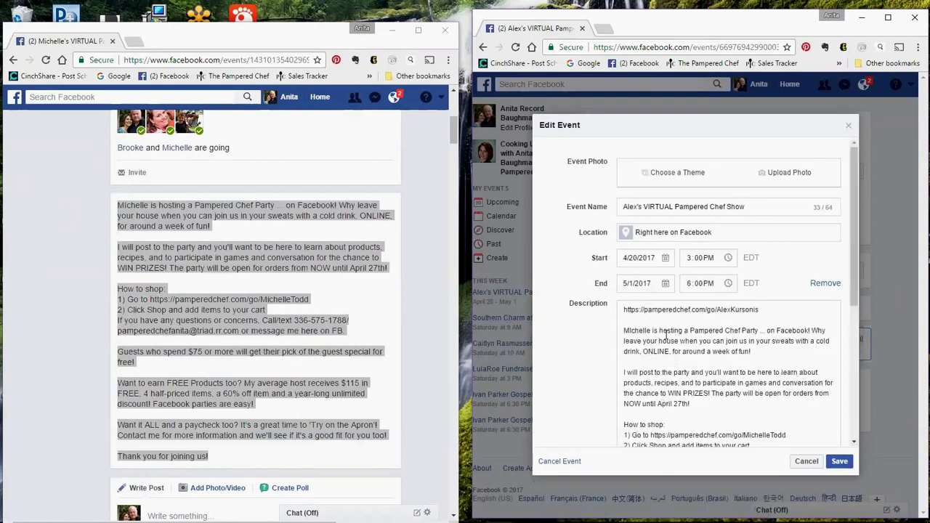
Swap in the new host's name and replace the old shopping link with the new show's link
drag(651, 331, 623, 330)
text(Alex)
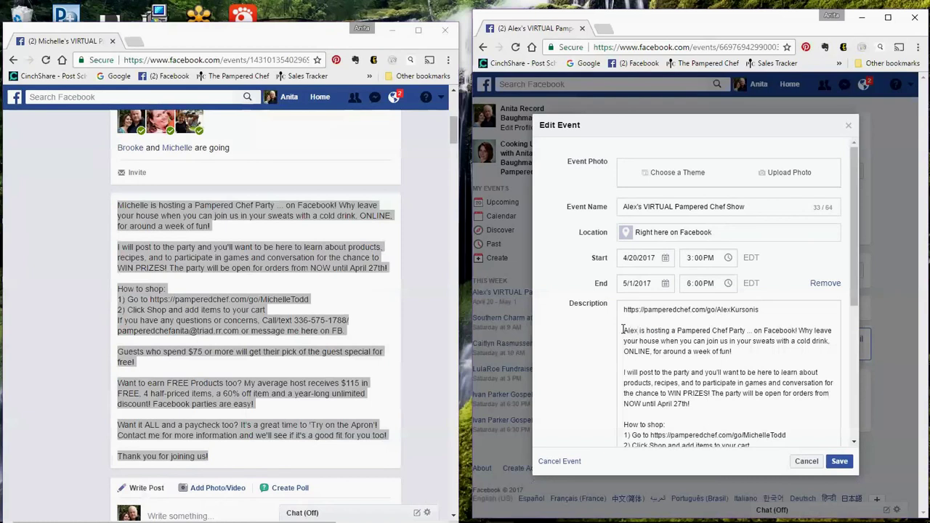
drag(760, 310, 618, 311)
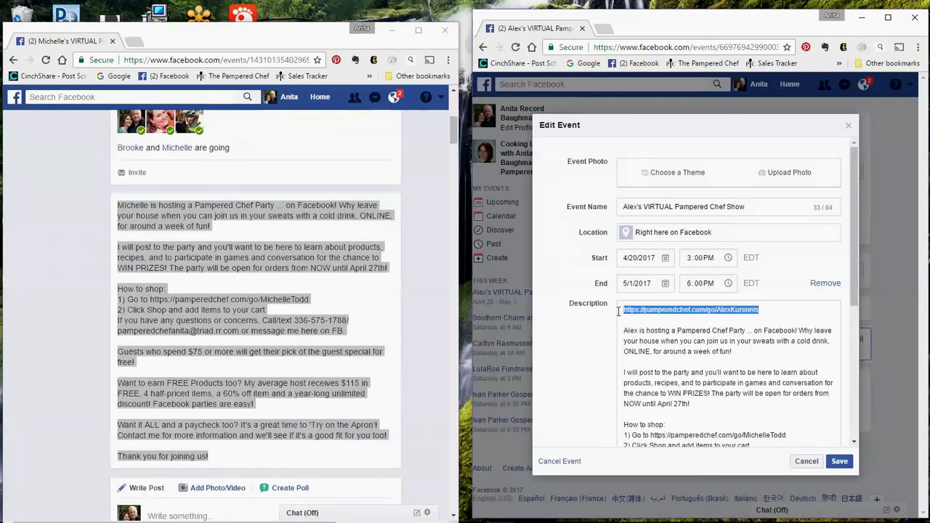
right_click(663, 310)
click(685, 334)
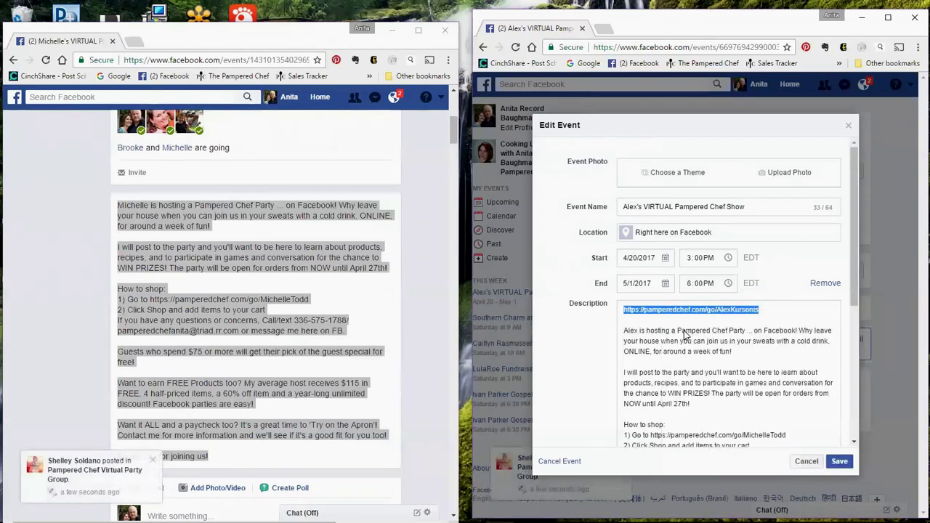
click(627, 329)
scroll(698, 356, down, 4)
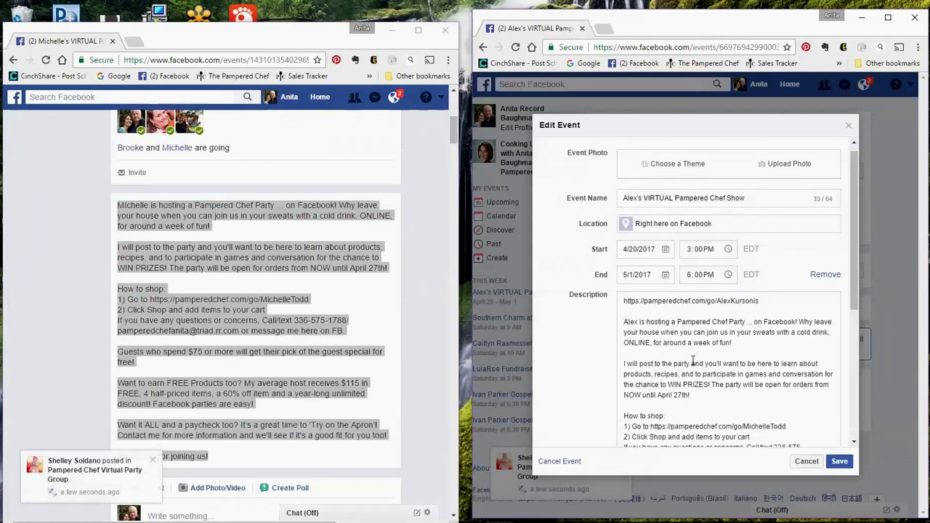
drag(791, 317, 652, 324)
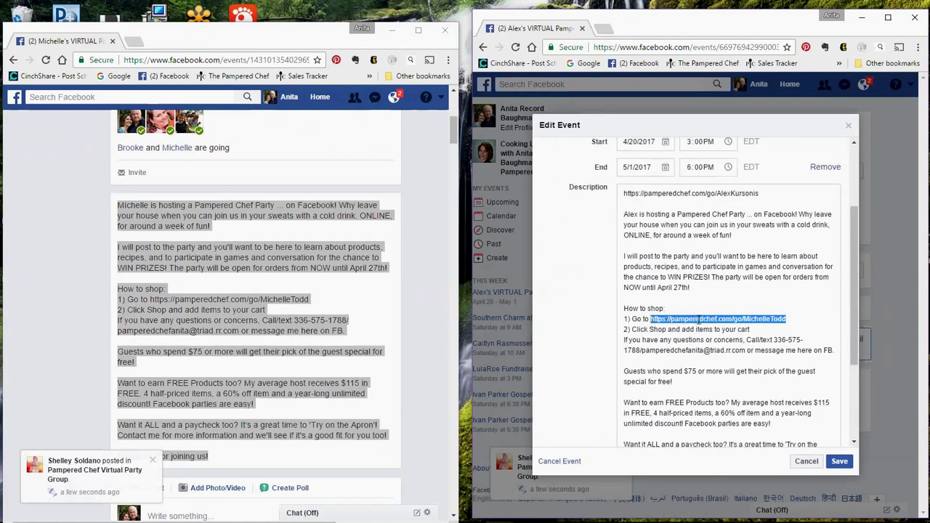
right_click(692, 321)
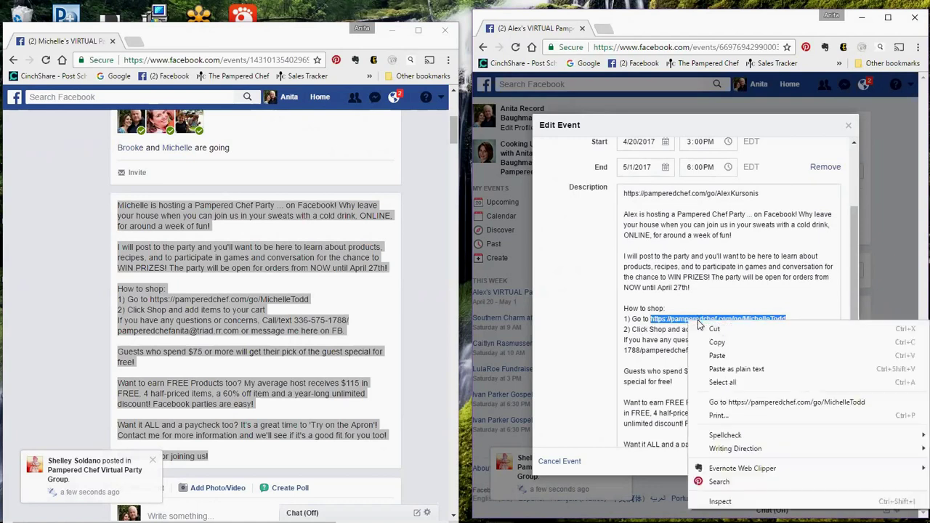
click(716, 356)
Delete the standalone link line and its empty line from the top of the description
scroll(748, 335, down, 1)
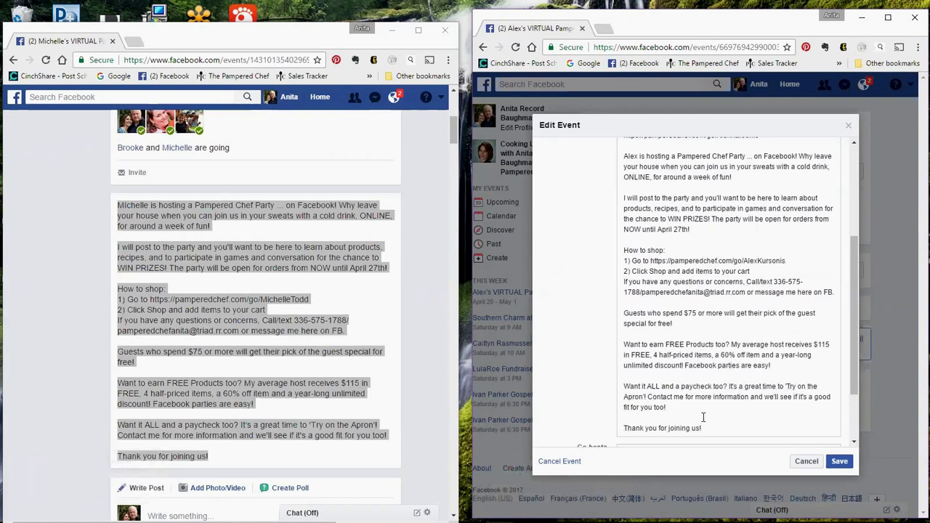
scroll(702, 412, up, 3)
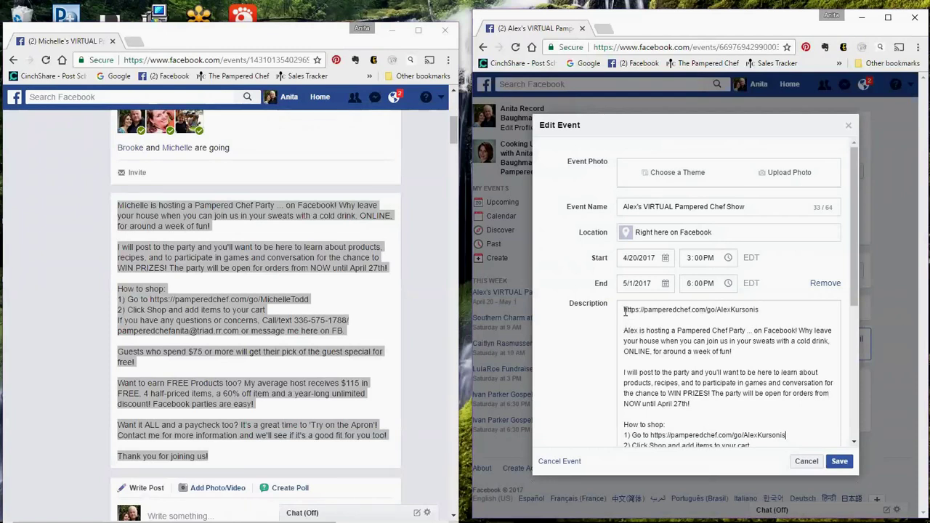
drag(625, 311, 634, 317)
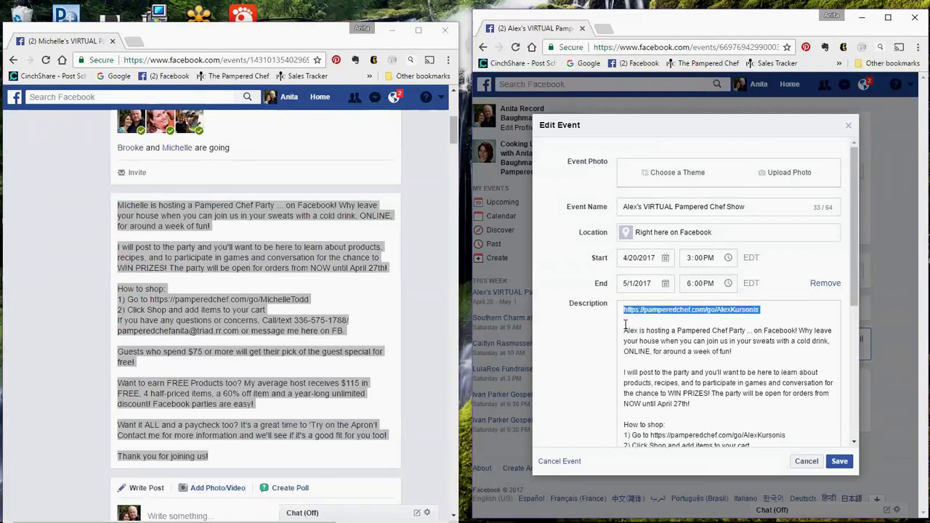
key(BackSpace)
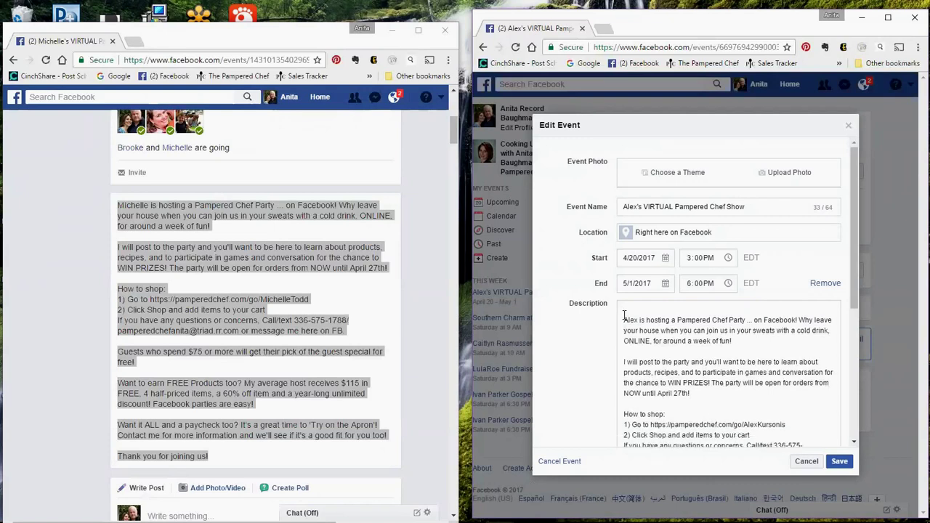
key(Delete)
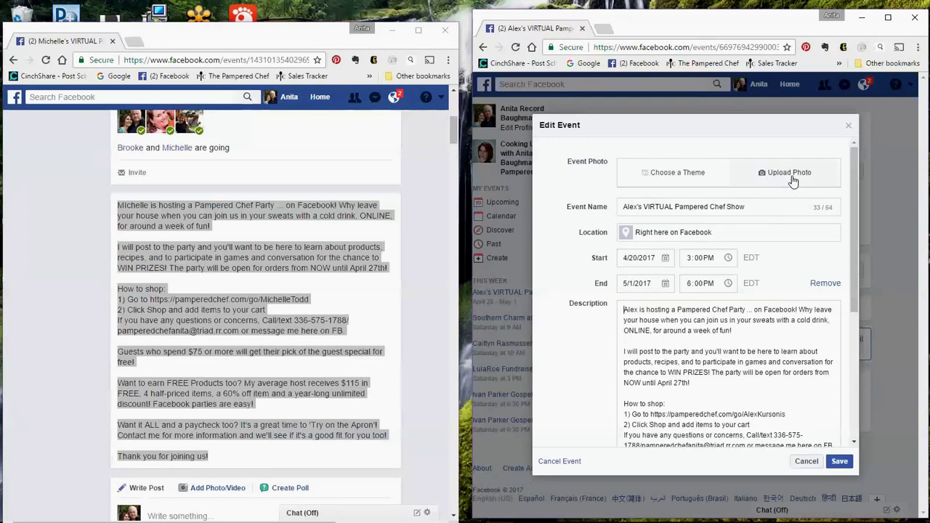
scroll(305, 261, up, 5)
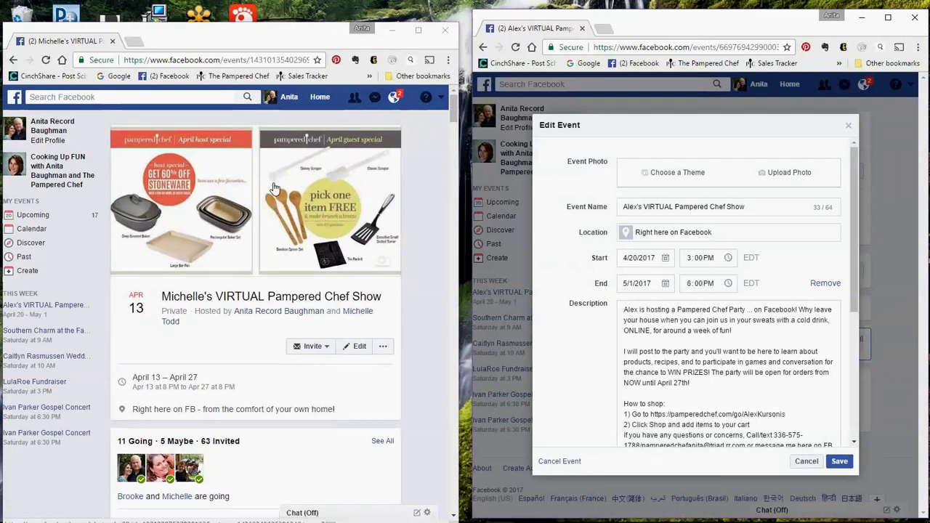
Save the enlarged event cover image as 'April 2017 Cover Photo', overwriting the existing file
click(261, 193)
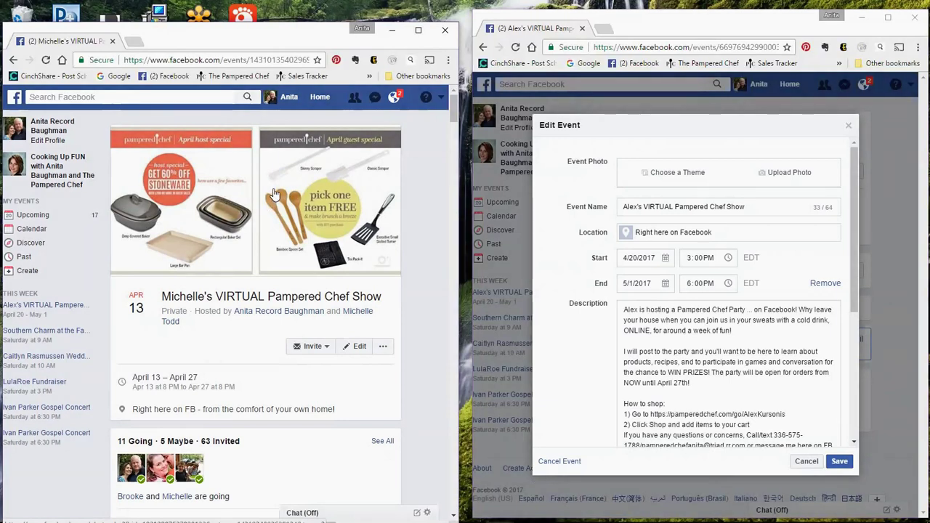
click(247, 207)
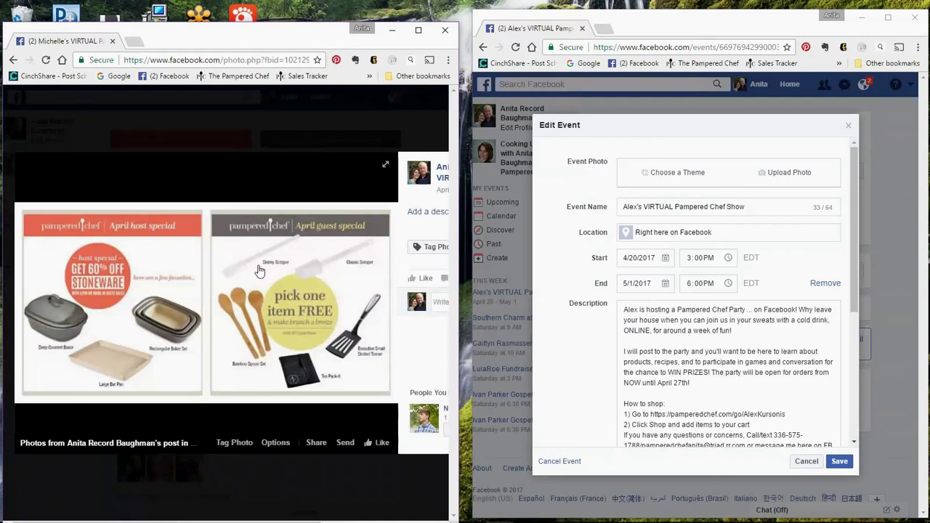
right_click(232, 272)
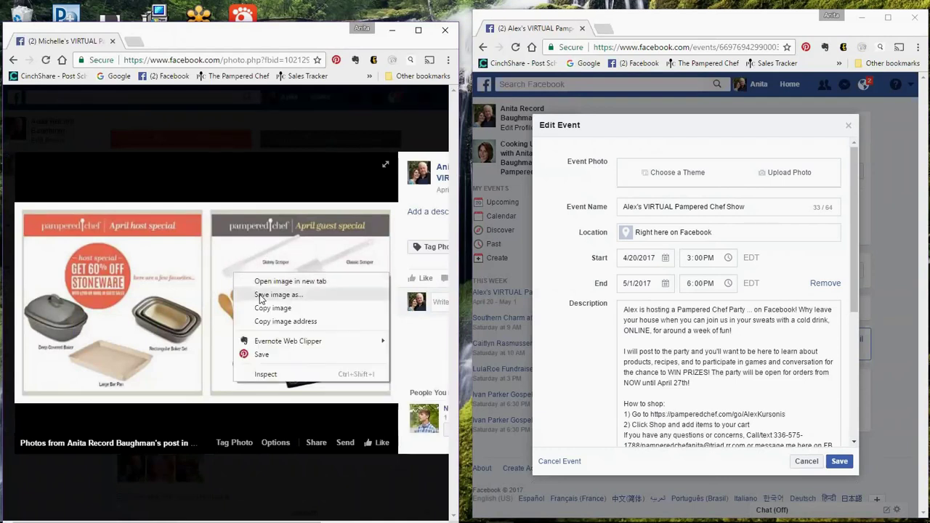
click(261, 296)
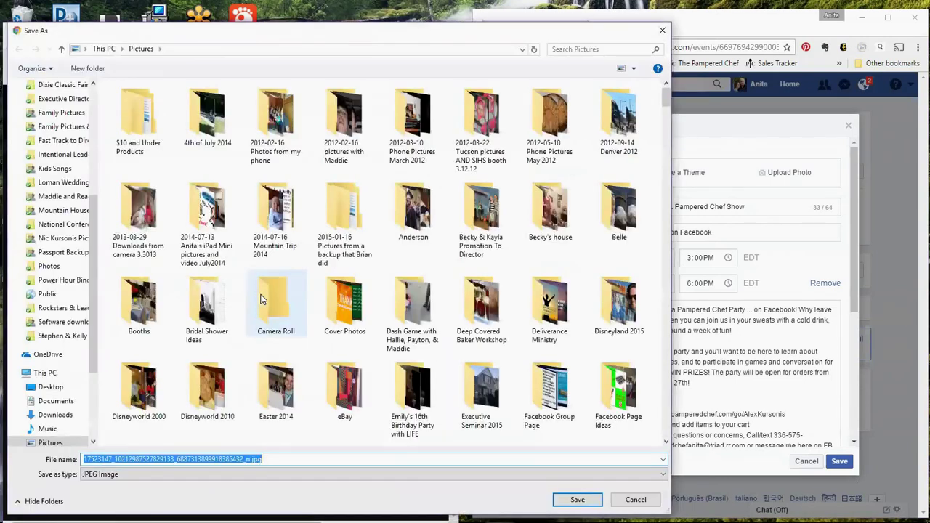
text(April 2017)
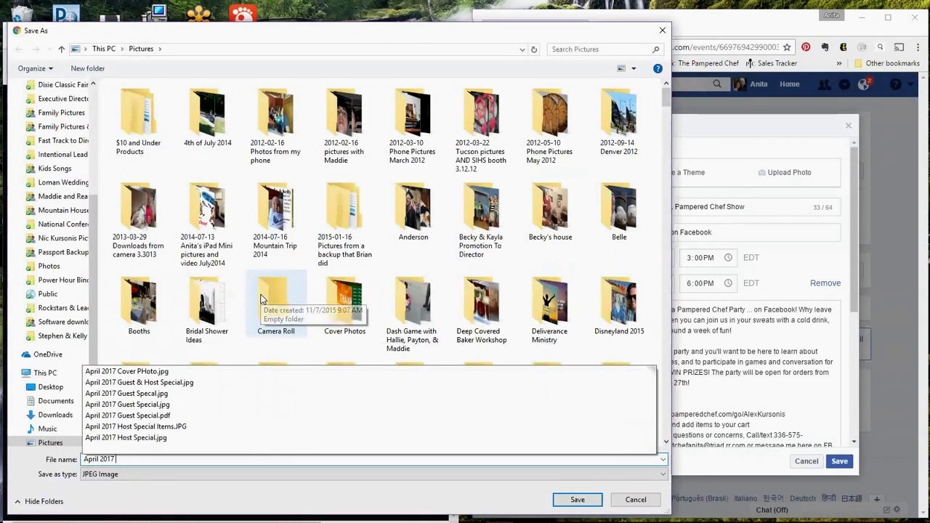
text( Cover Photo)
key(Return)
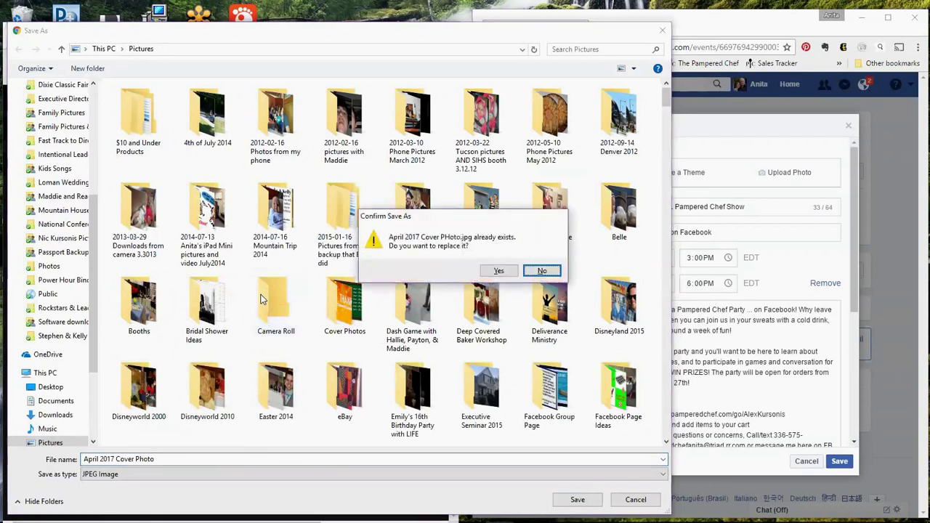
click(498, 271)
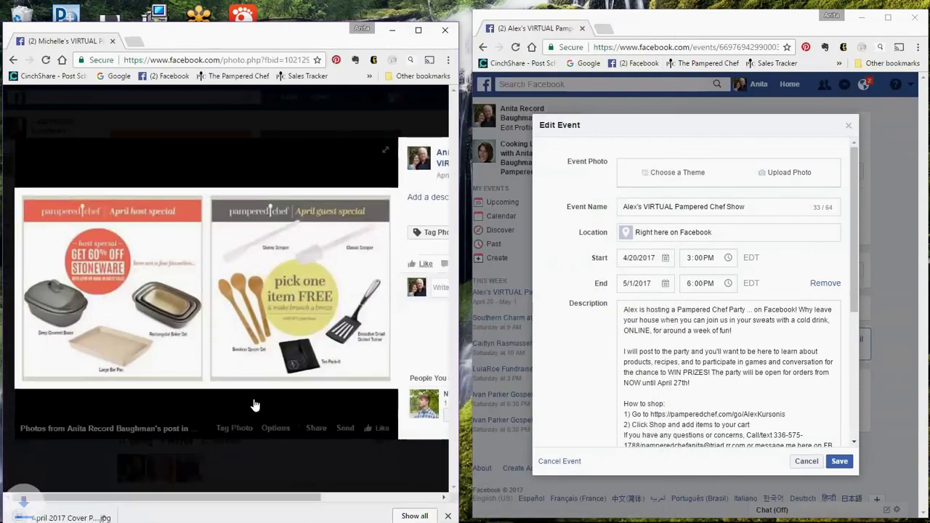
Upload 'April 2017 Cover Photo.jpg' from Quick access as the event photo
click(785, 176)
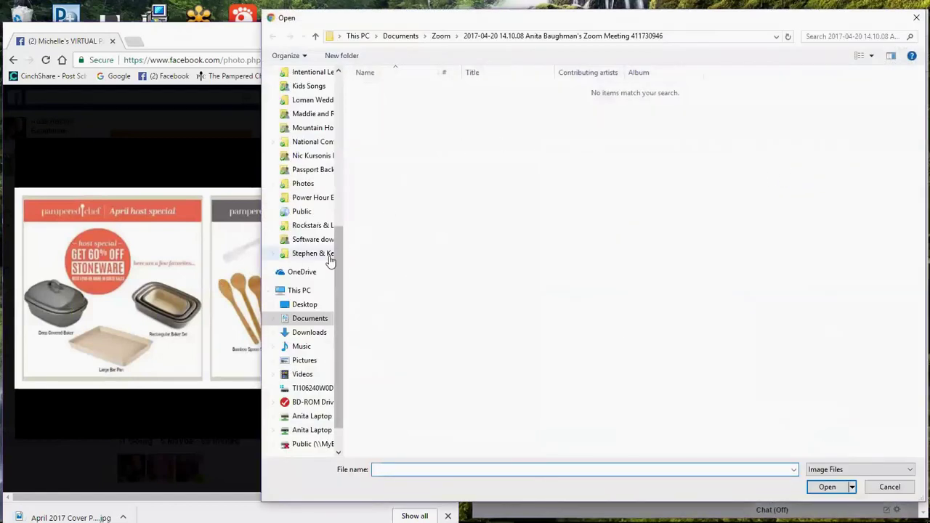
drag(341, 268, 338, 109)
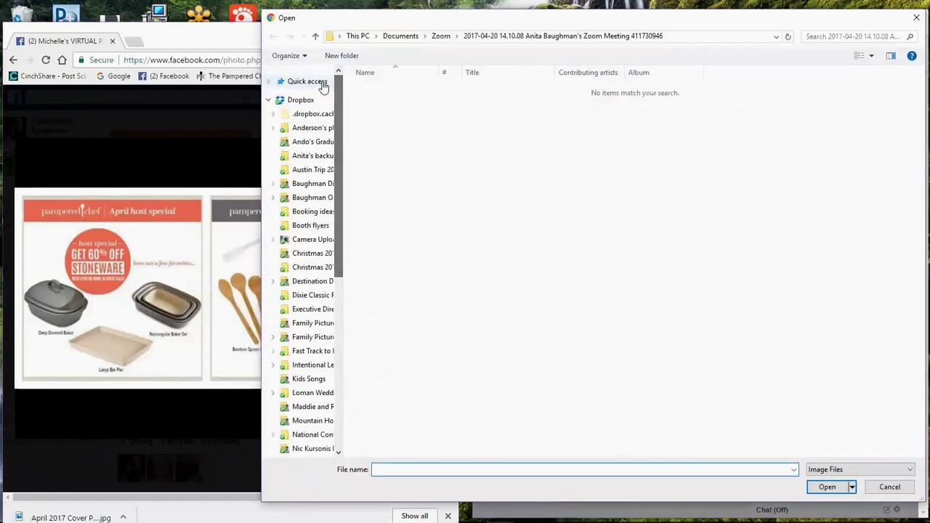
click(302, 81)
click(425, 233)
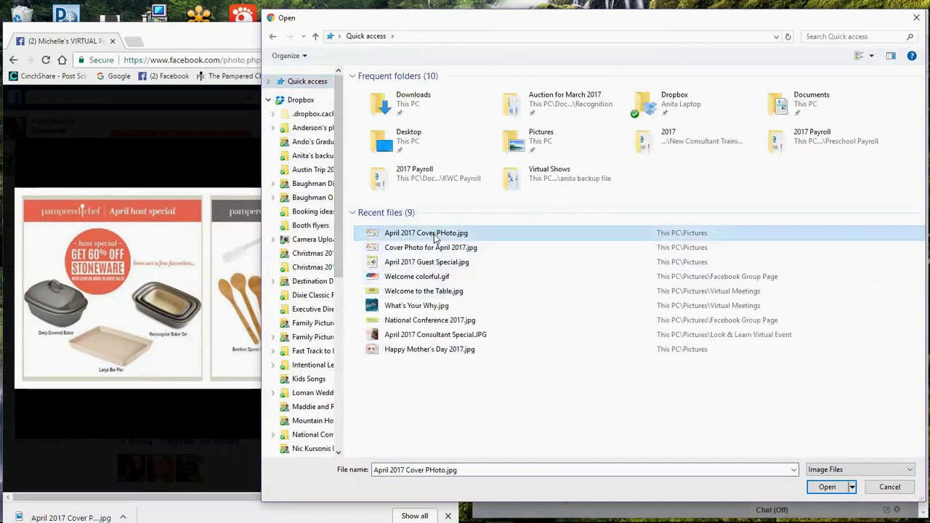
click(827, 486)
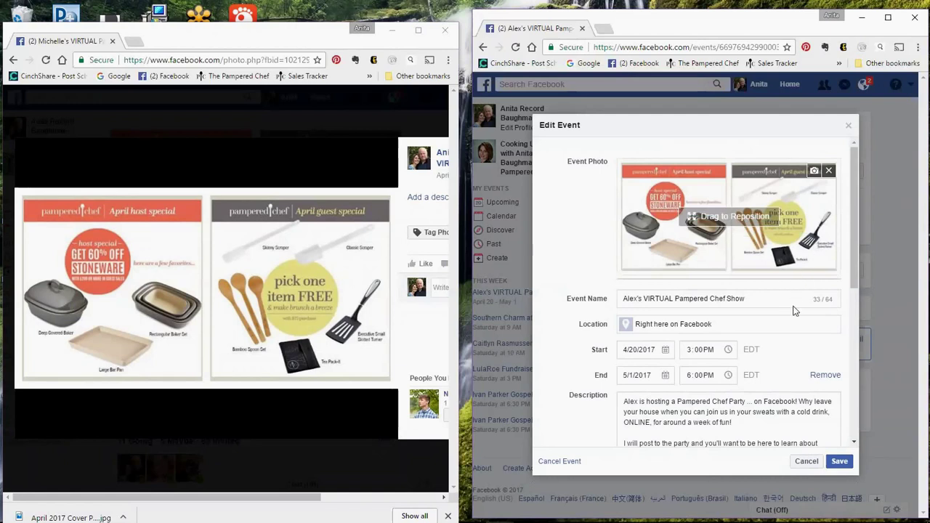
scroll(794, 311, down, 8)
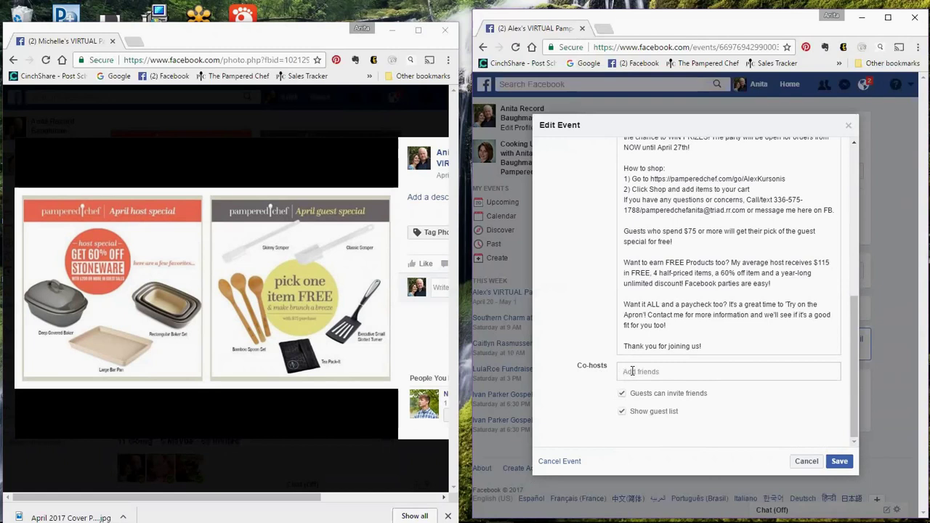
click(632, 371)
Add the party's host from the friend suggestions as co-host and save the event
text(ale)
click(650, 396)
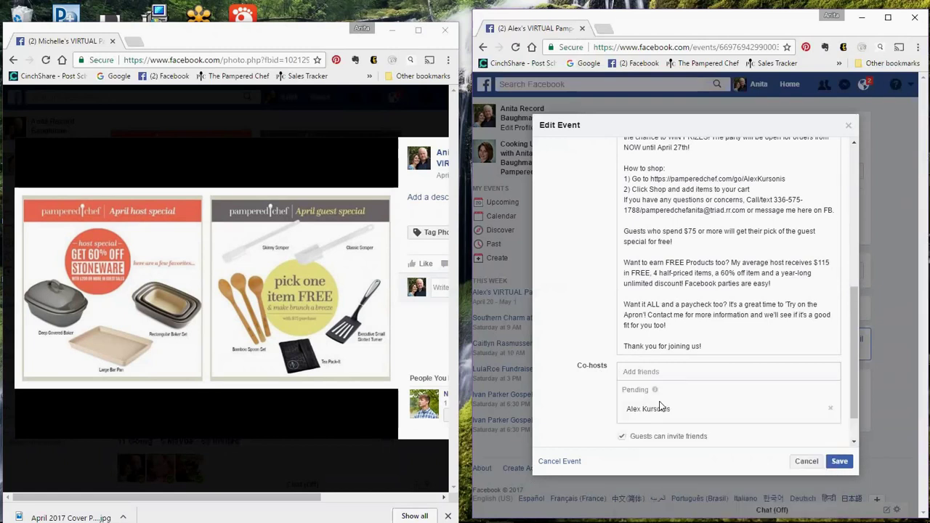
click(840, 464)
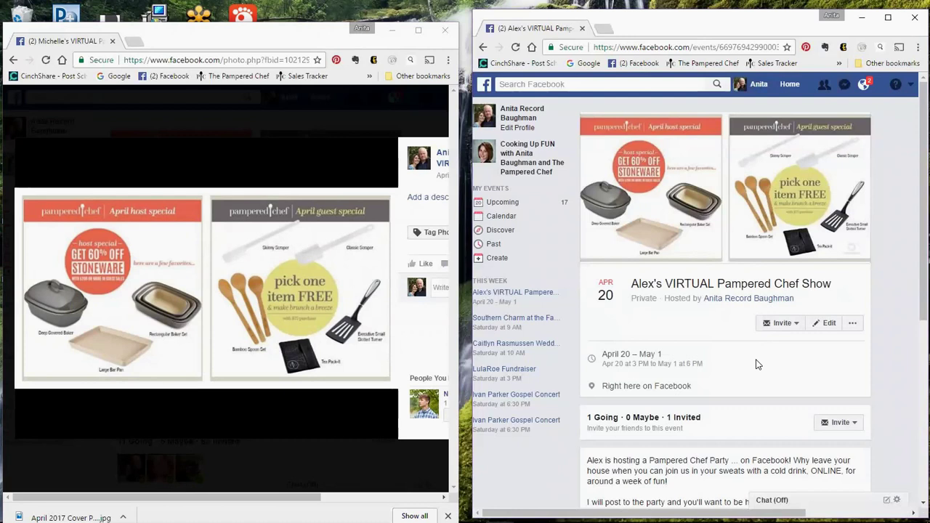
scroll(750, 363, down, 2)
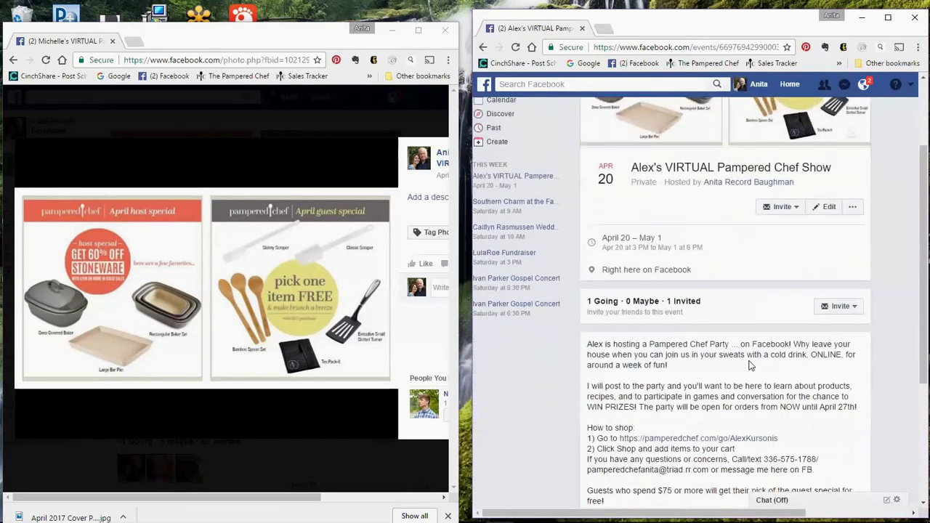
Go back to the earlier show's event, expand its pinned info post, and copy its text
click(14, 61)
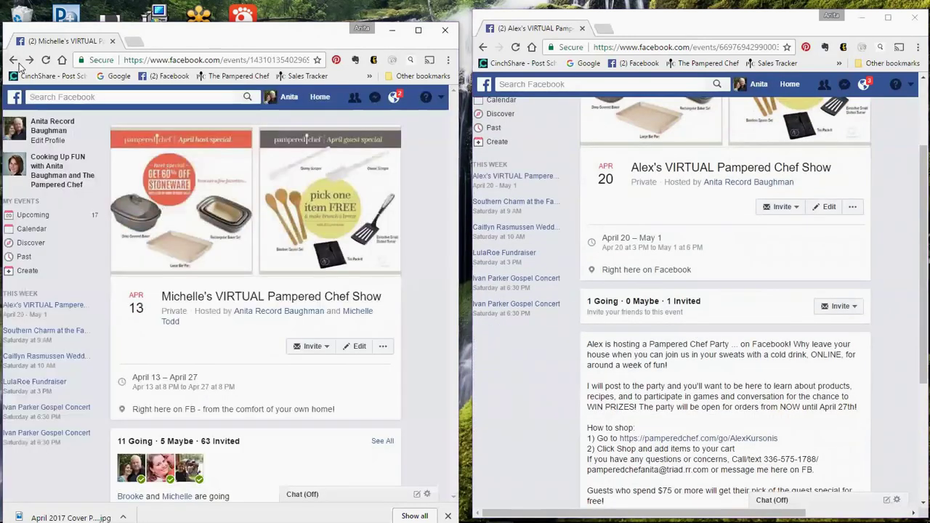
scroll(240, 266, down, 2)
scroll(240, 266, down, 7)
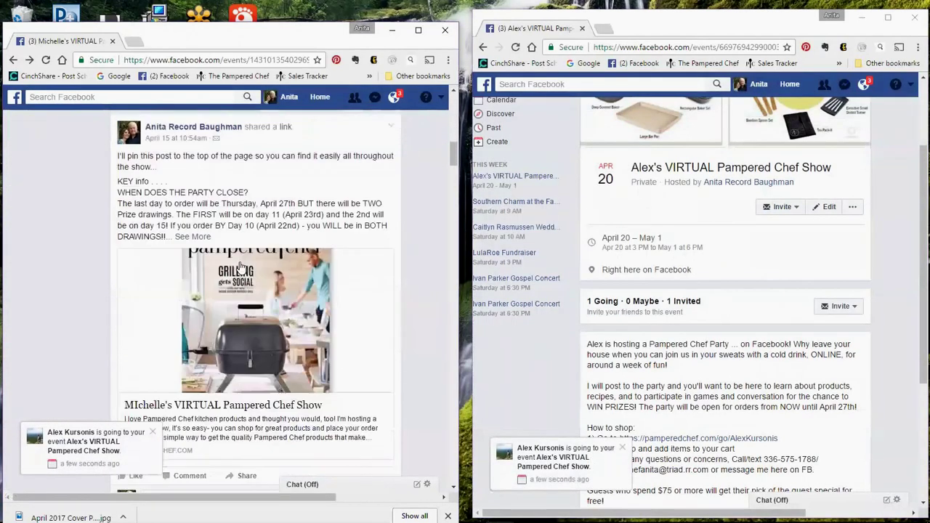
click(192, 237)
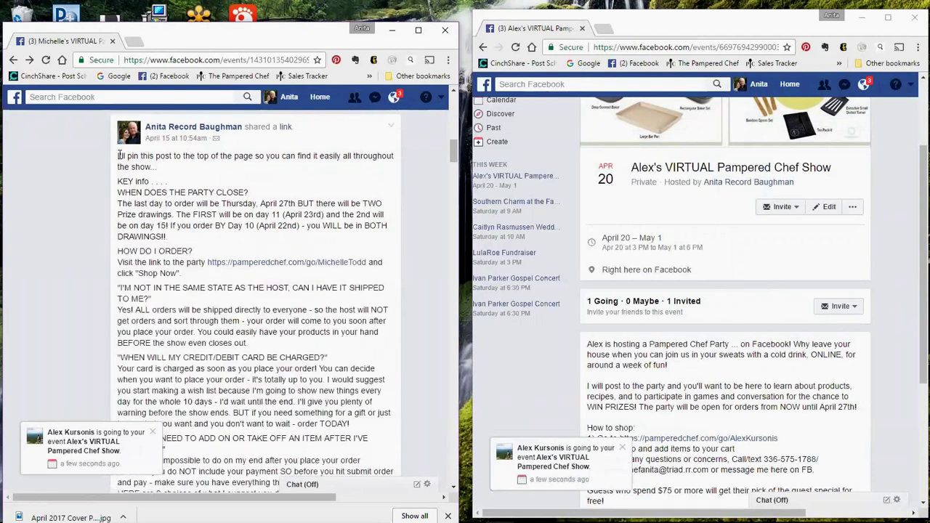
drag(143, 180, 236, 394)
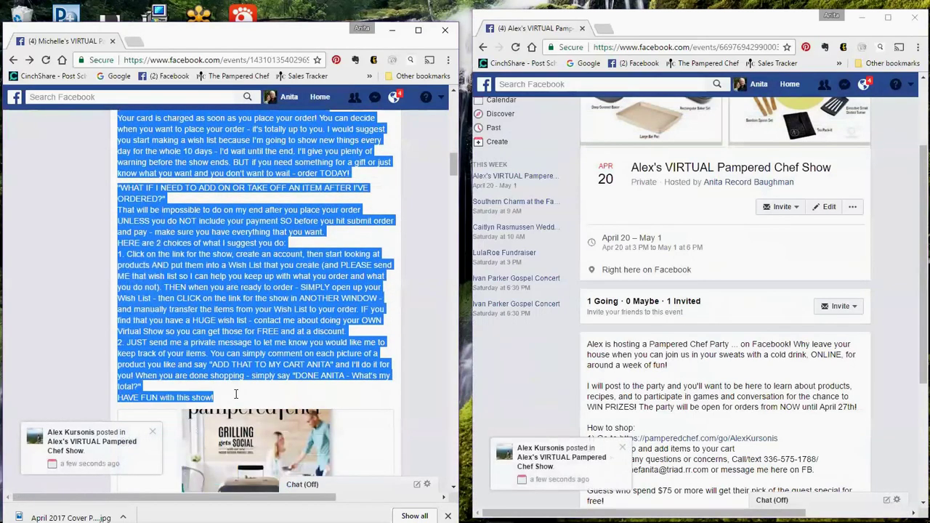
right_click(218, 320)
click(237, 331)
scroll(723, 354, down, 2)
click(723, 354)
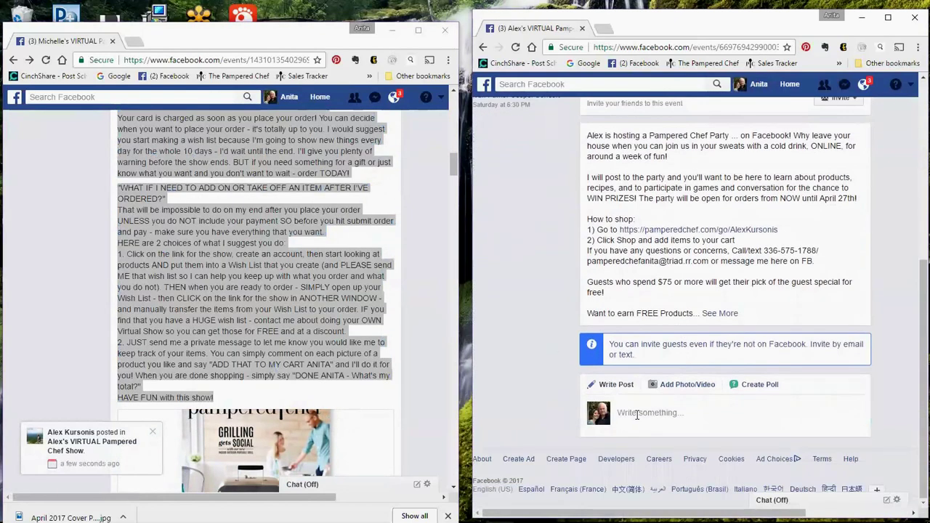
Paste the copied info text into a new event post and remove the link preview
click(634, 473)
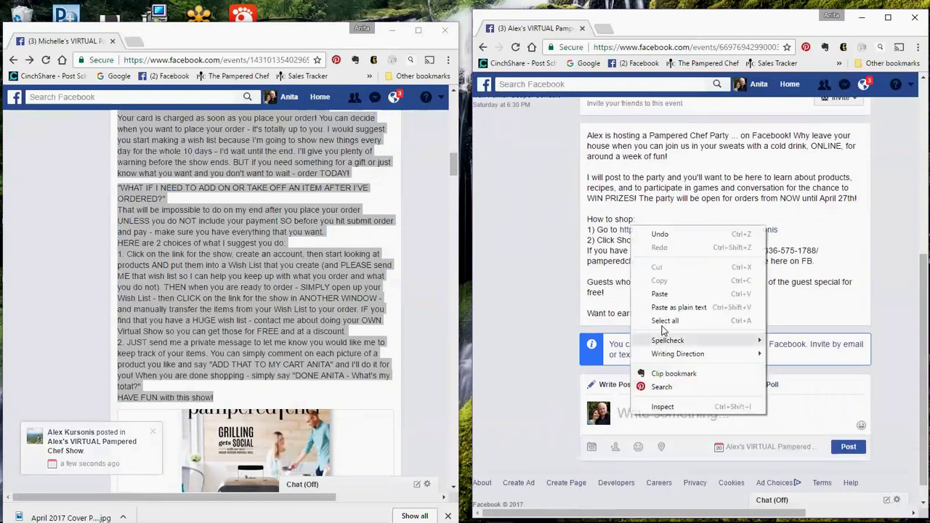
click(659, 293)
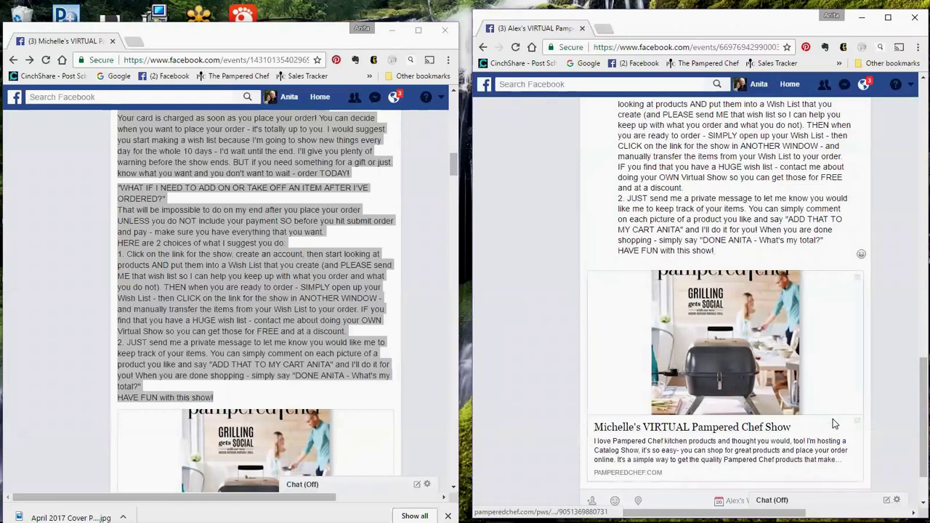
click(858, 279)
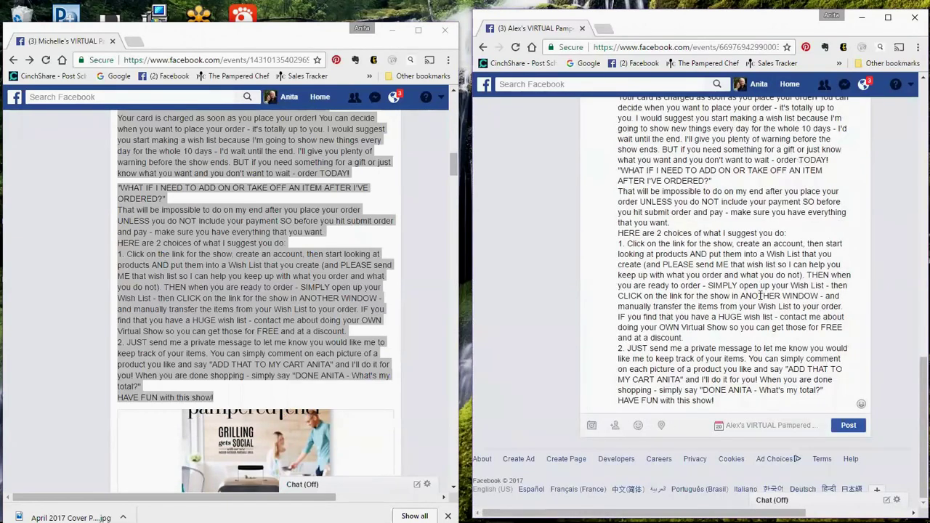
scroll(758, 290, up, 3)
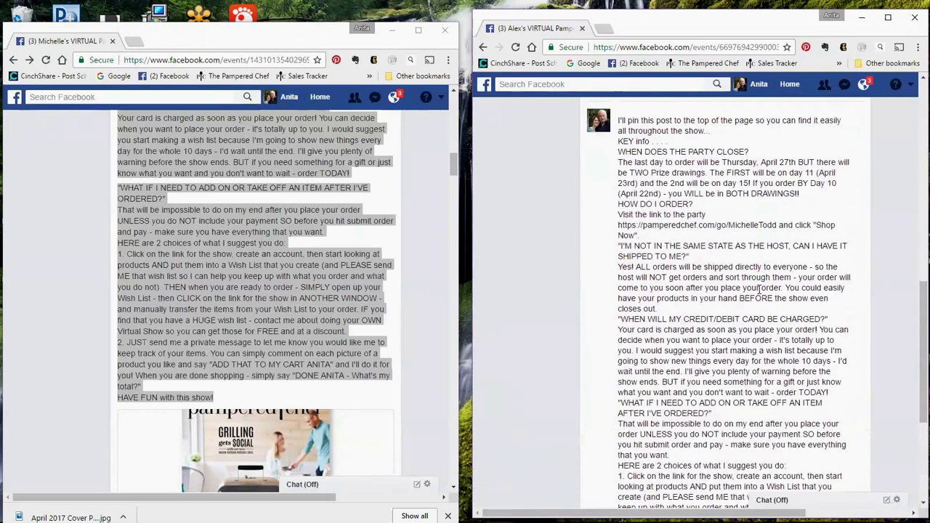
scroll(758, 289, up, 3)
scroll(759, 290, up, 3)
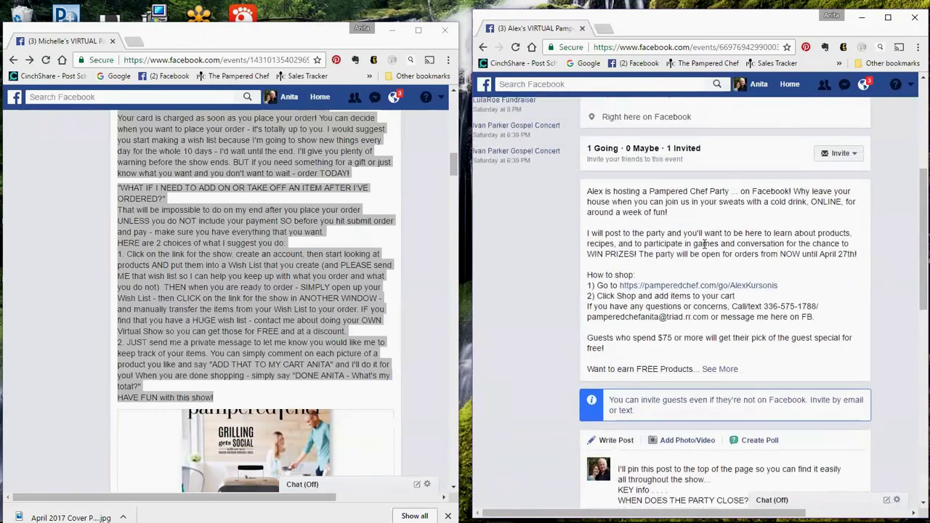
Copy the link address of the host's shop link in the event description
right_click(687, 289)
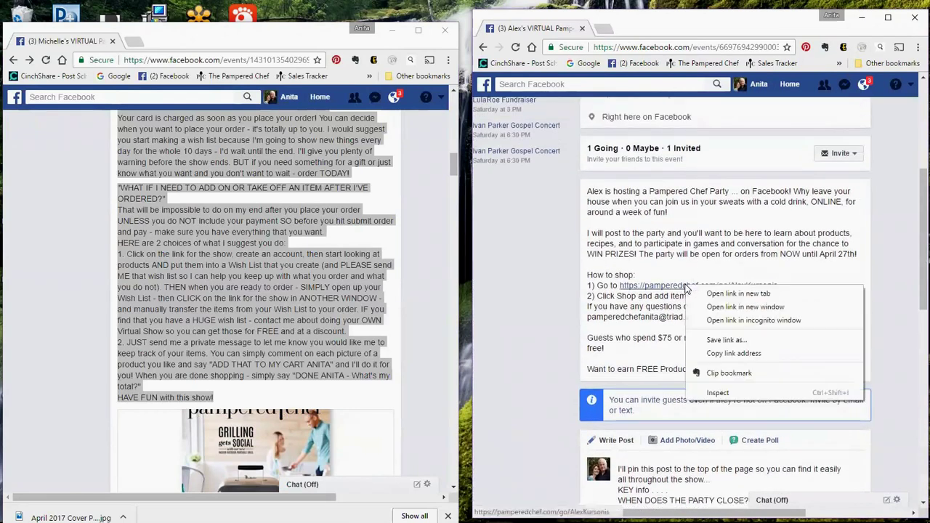
click(722, 353)
scroll(733, 372, down, 4)
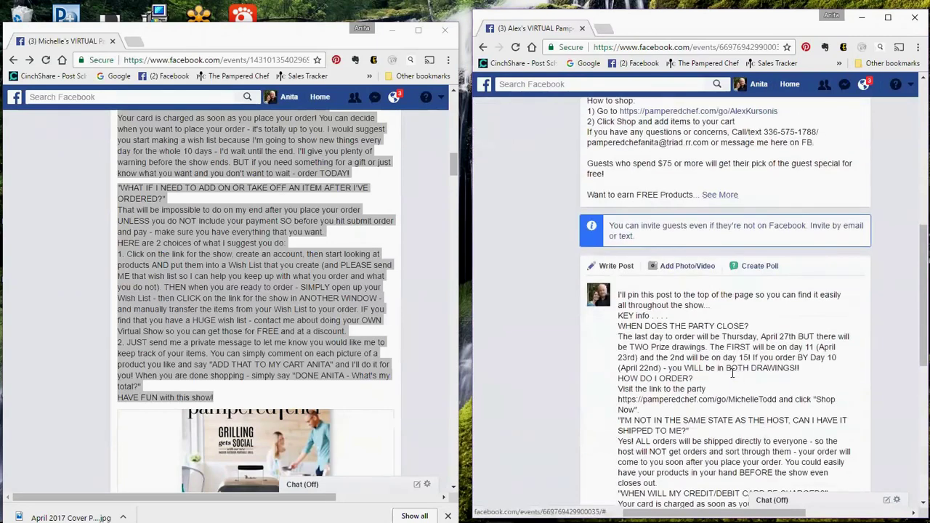
scroll(733, 372, down, 4)
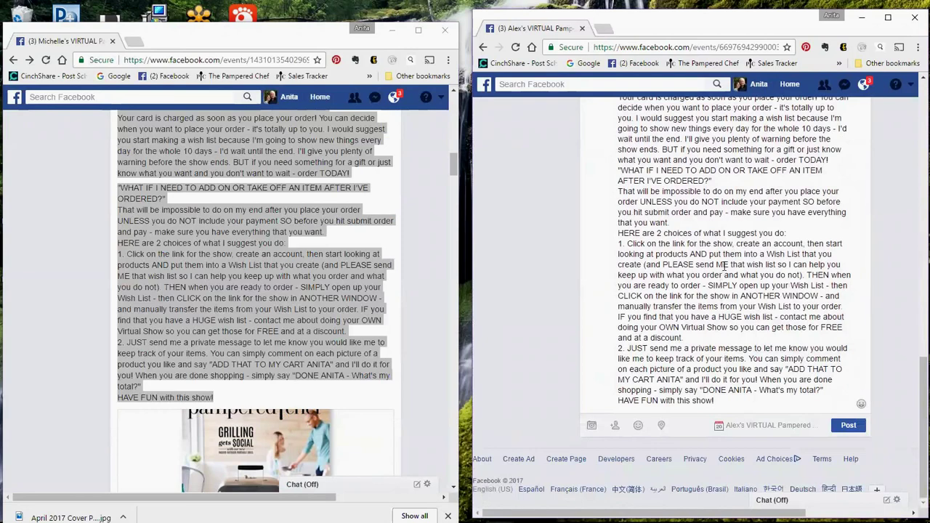
scroll(748, 260, up, 4)
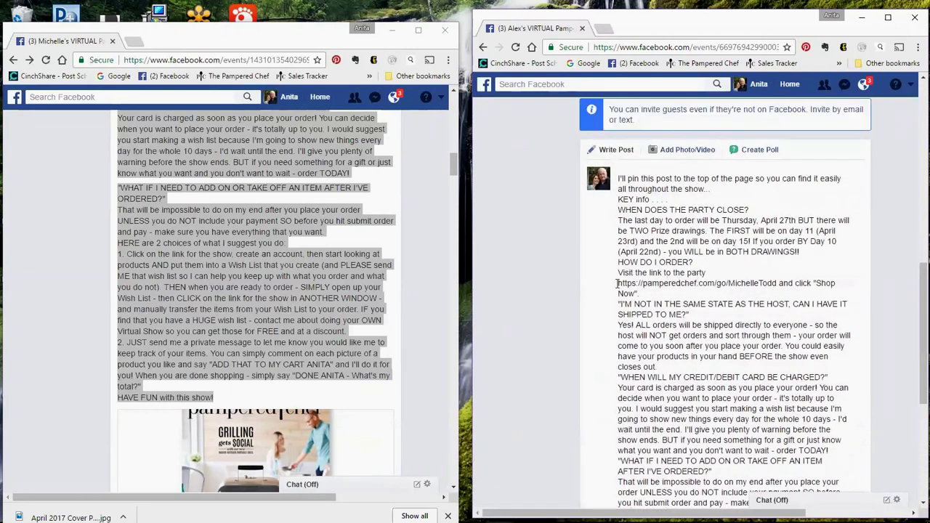
Replace the draft's old party link with the host's shop link and clear the reference selection
double_click(767, 283)
drag(718, 284, 617, 285)
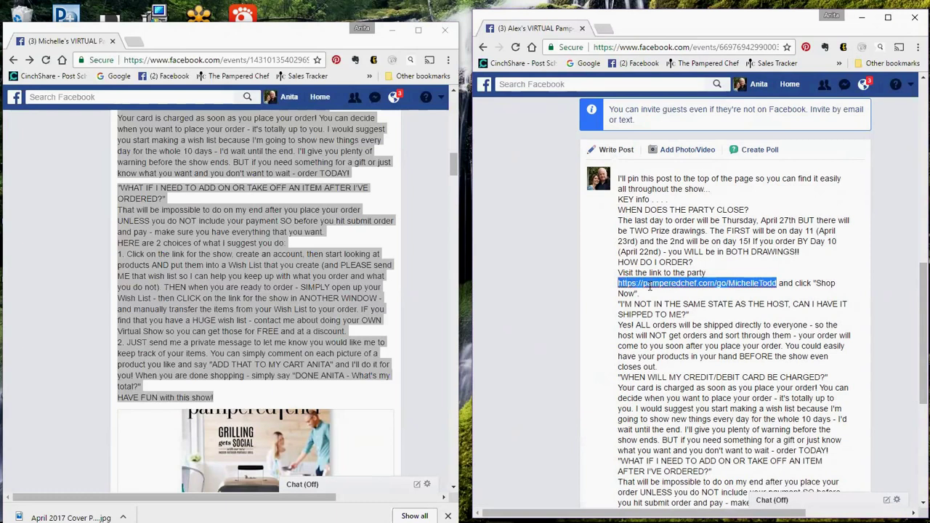
right_click(648, 285)
click(668, 315)
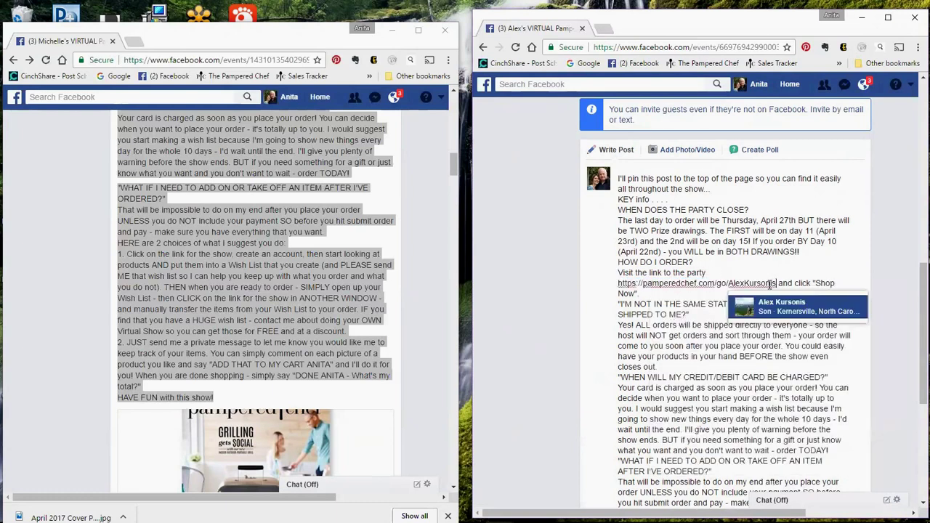
click(805, 284)
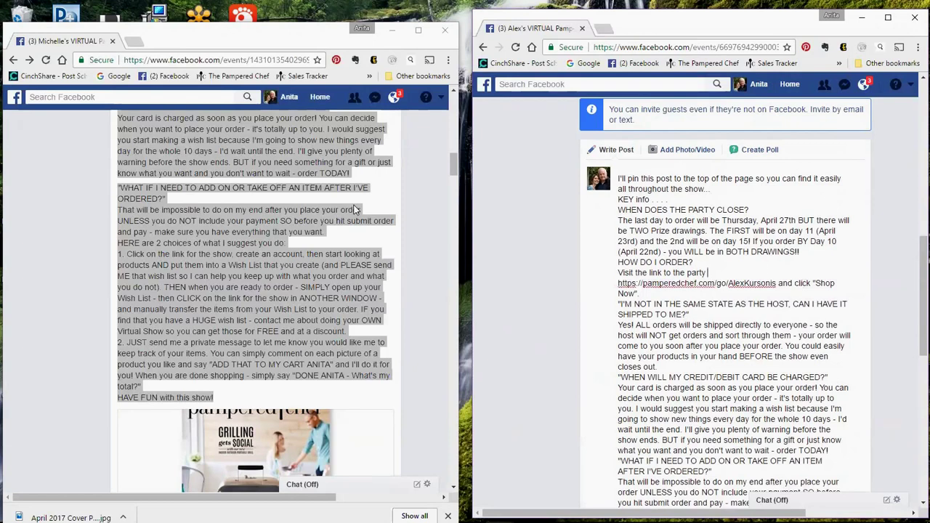
scroll(170, 242, up, 3)
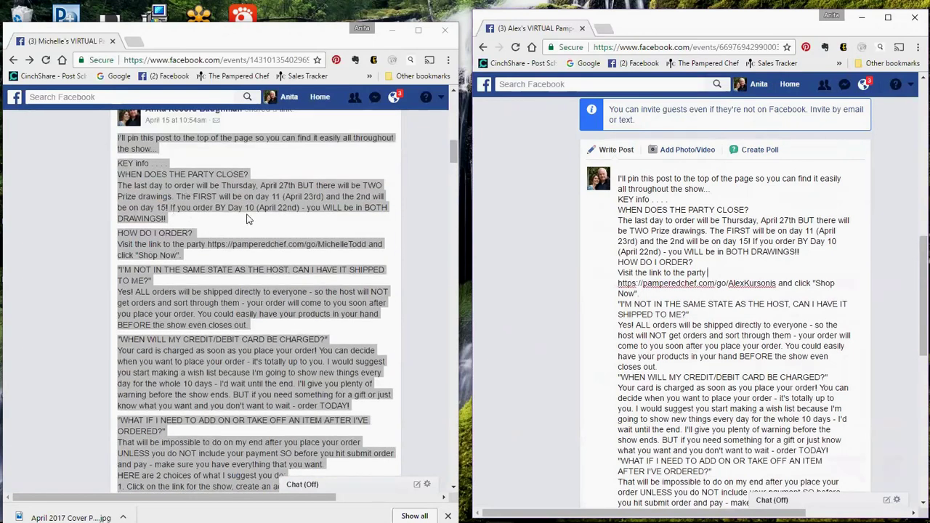
click(247, 219)
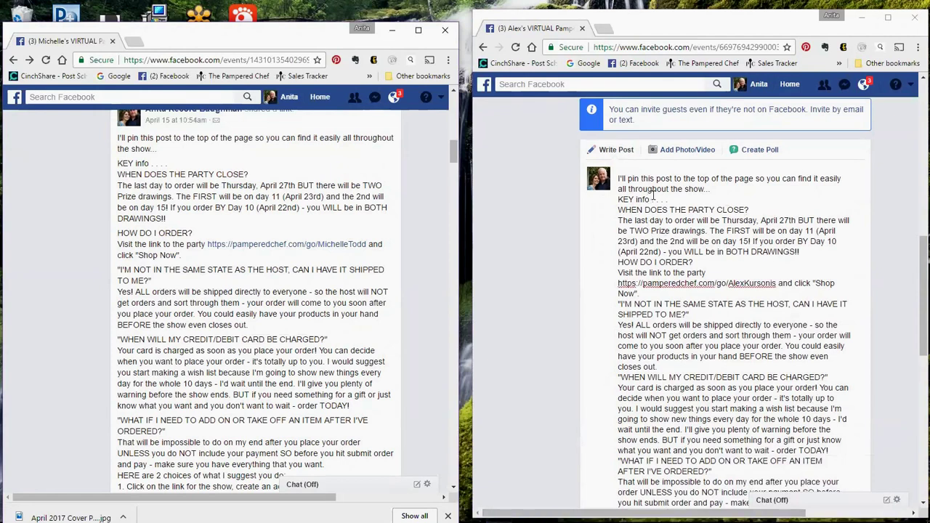
click(716, 188)
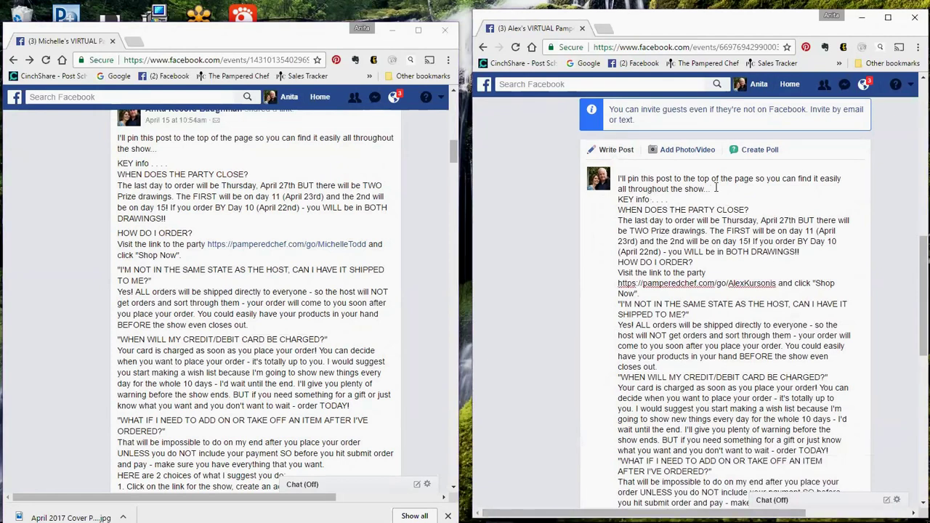
Insert blank lines after the intro, 'BOTH DRAWINGS!!' and the ordering section
key(Return)
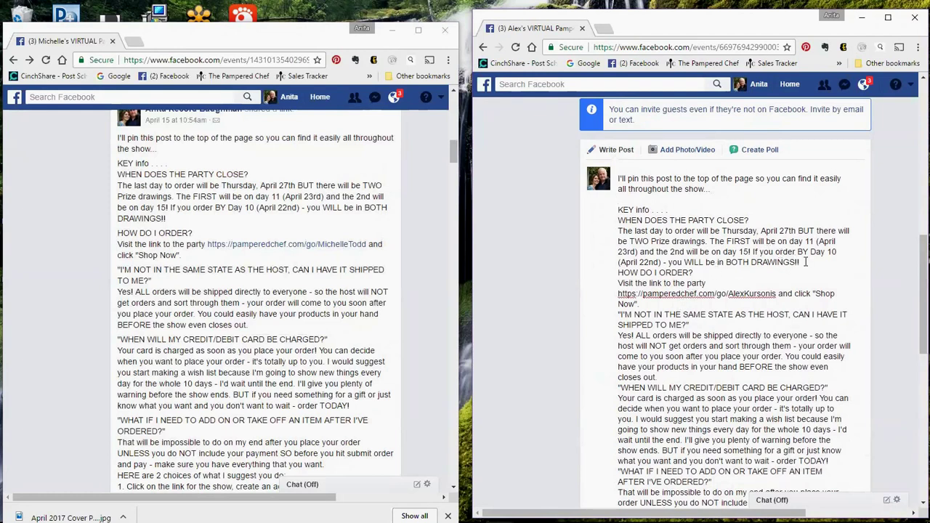
key(Return)
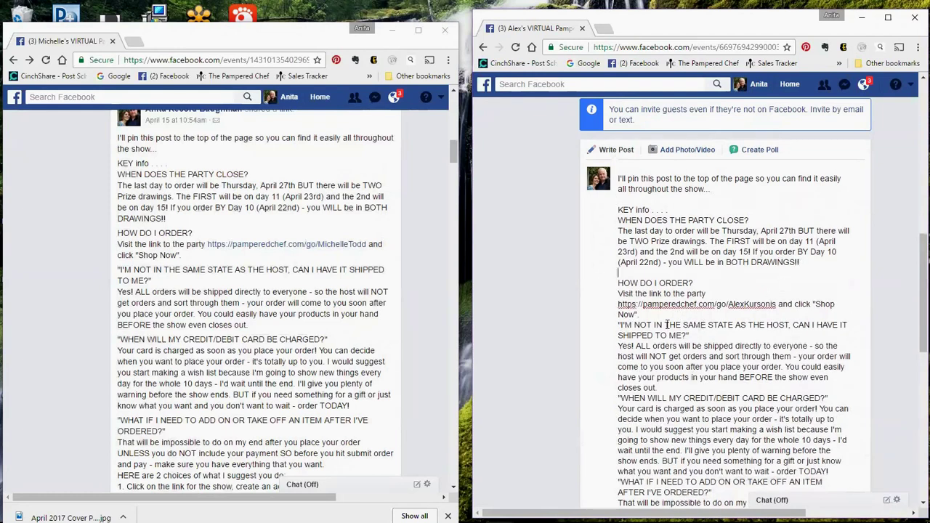
click(644, 314)
key(Return)
key(Return)
scroll(710, 392, down, 2)
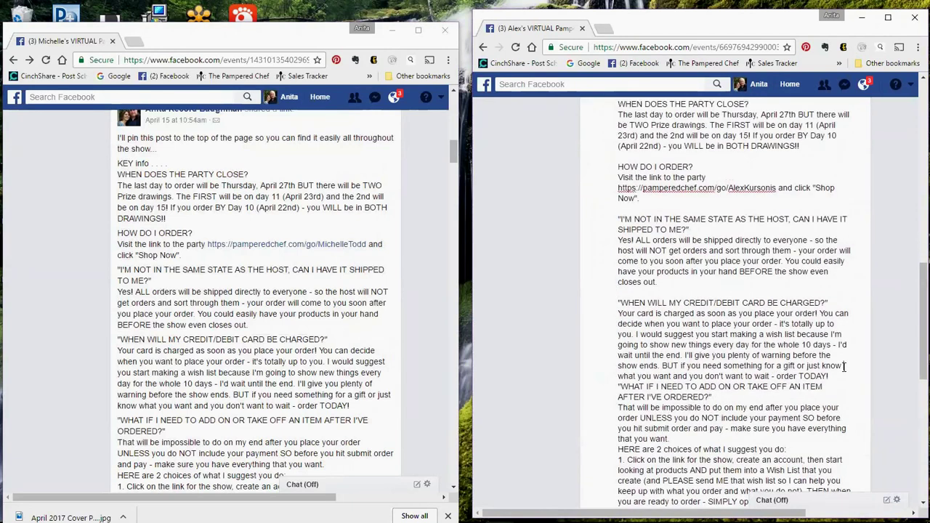
Add a blank line after 'order TODAY!', undoing a stray break after 'just know'
click(839, 366)
key(Return)
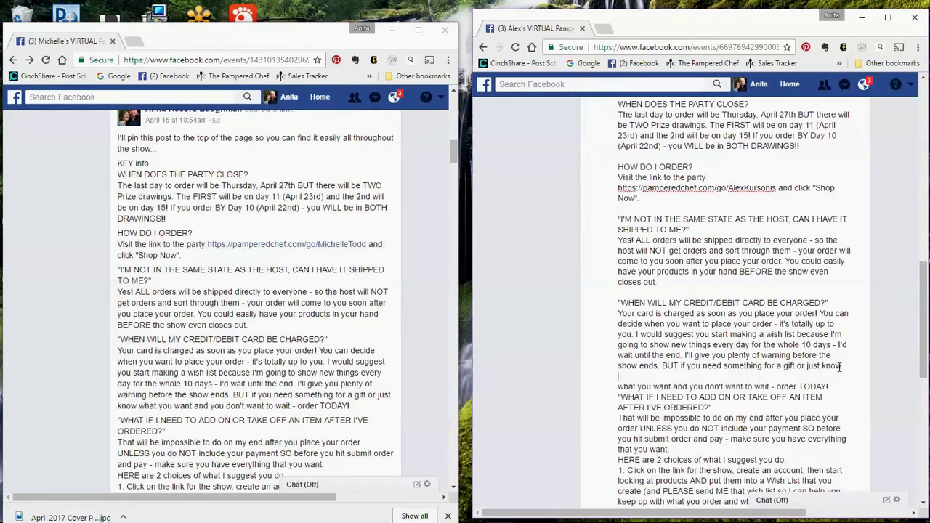
scroll(839, 363, down, 2)
key(BackSpace)
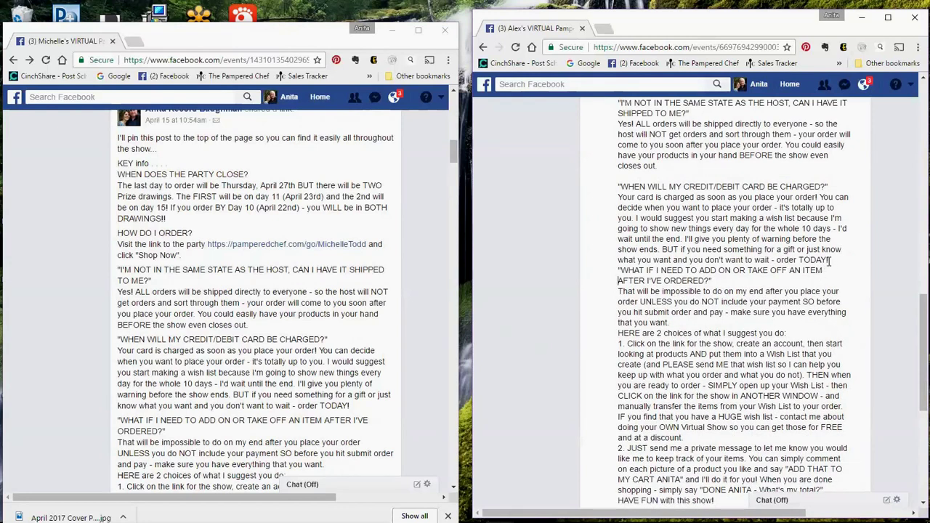
click(831, 260)
key(Return)
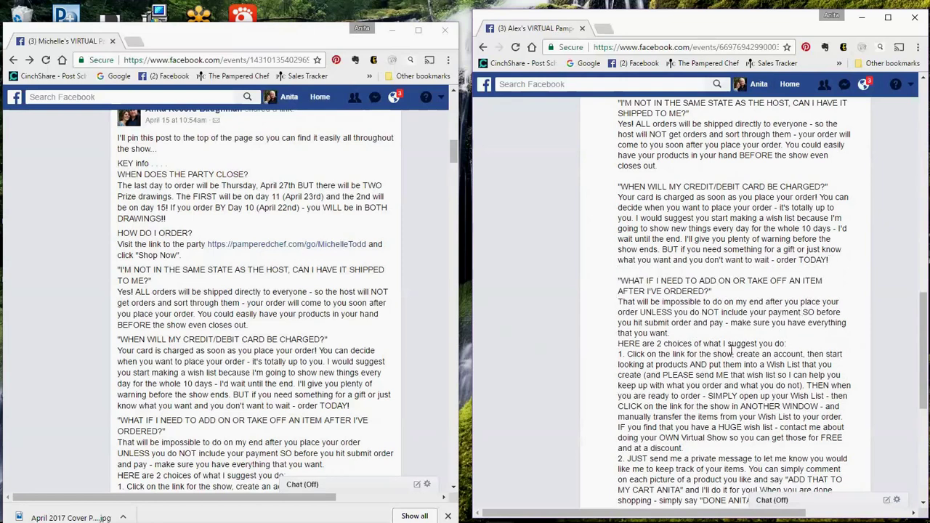
scroll(731, 352, down, 5)
scroll(667, 292, up, 8)
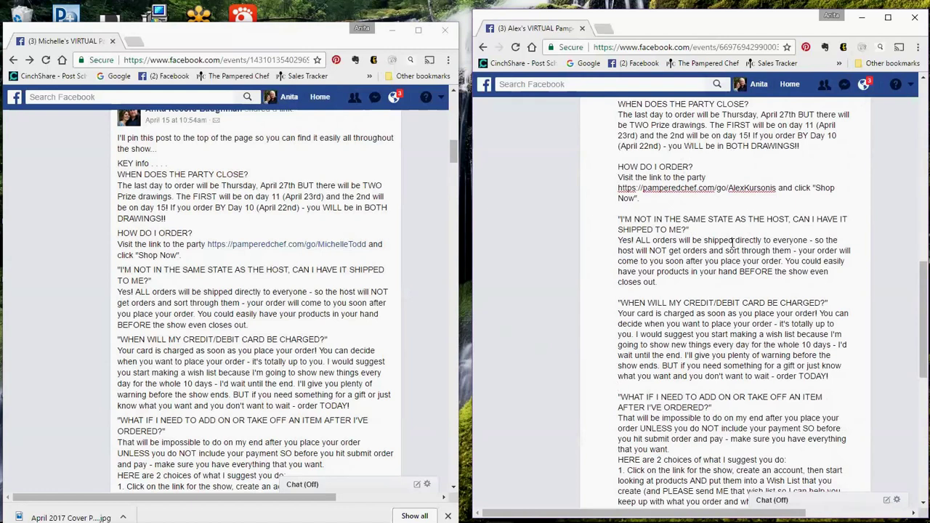
scroll(732, 244, up, 3)
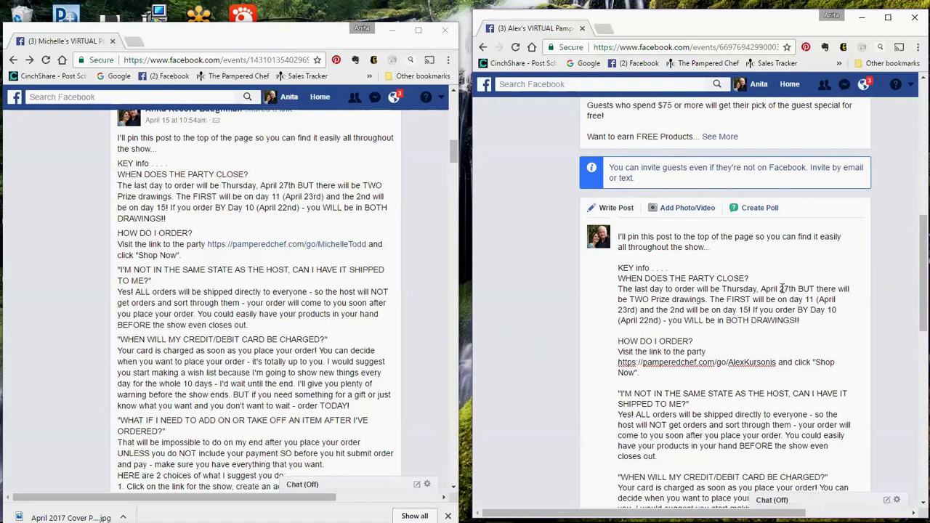
drag(724, 289, 796, 289)
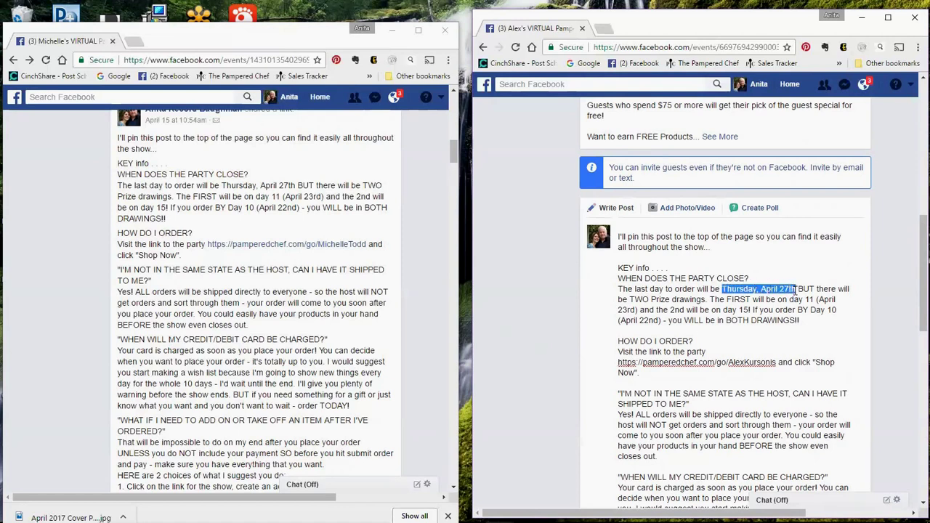
Replace 'Thursday, April 27th' with 'Monday, May 1st' and delete the two drawing-day sentences
text(Monday, May 1st)
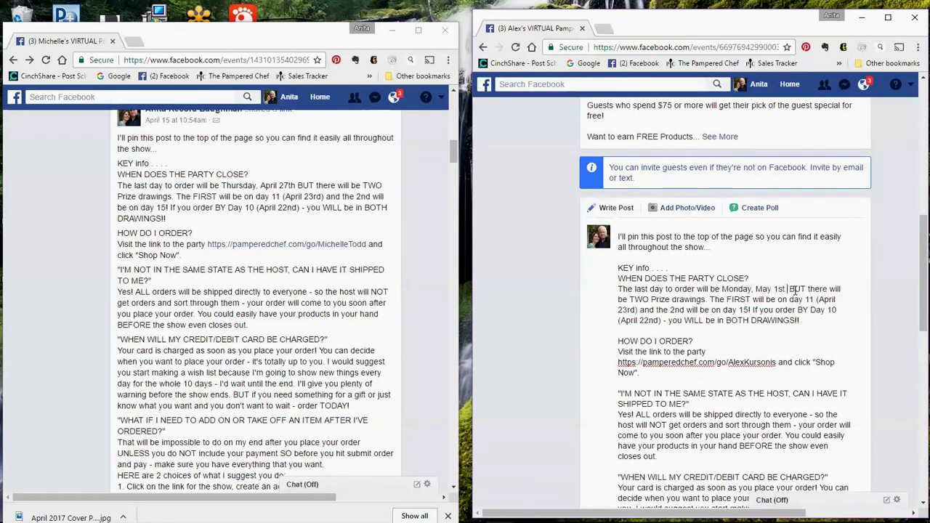
key(BackSpace)
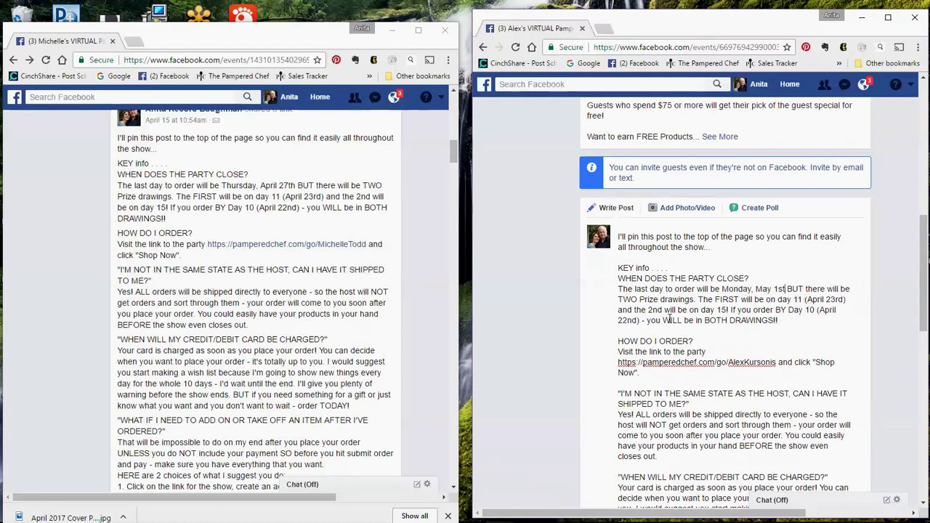
drag(700, 300, 790, 319)
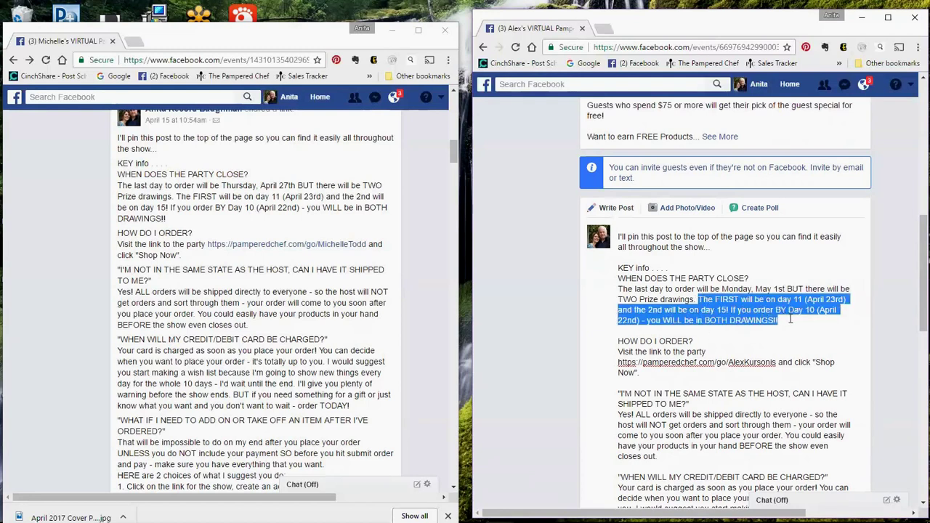
text(\)
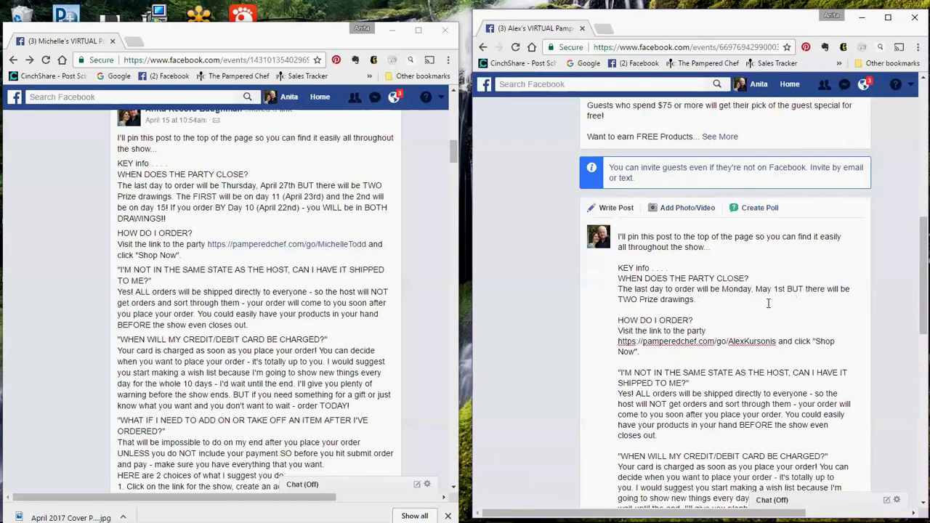
scroll(787, 323, down, 2)
scroll(789, 329, down, 5)
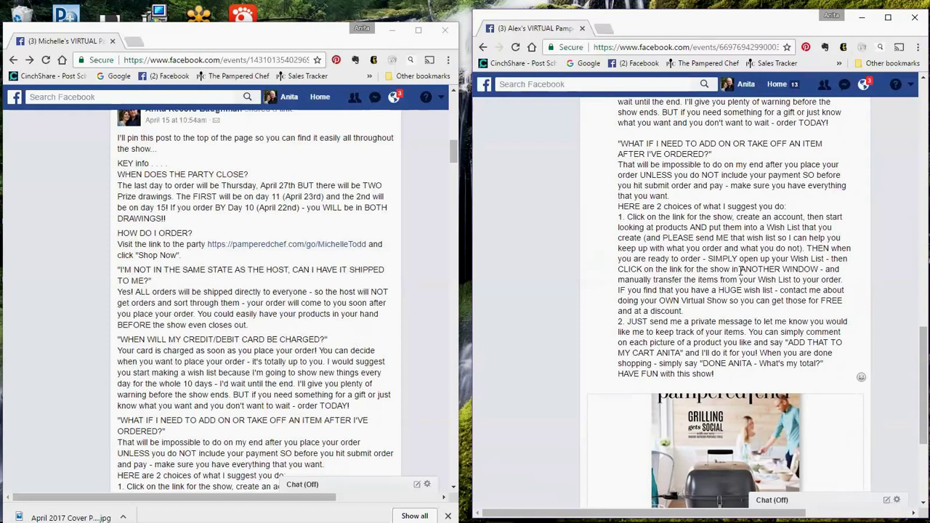
Review the edited info post and publish it to the new event
scroll(733, 306, down, 3)
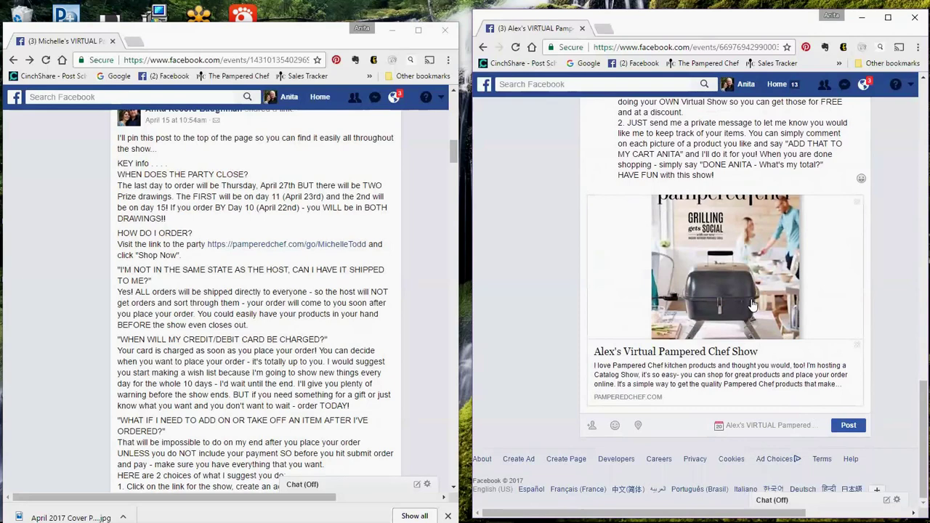
scroll(726, 182, up, 5)
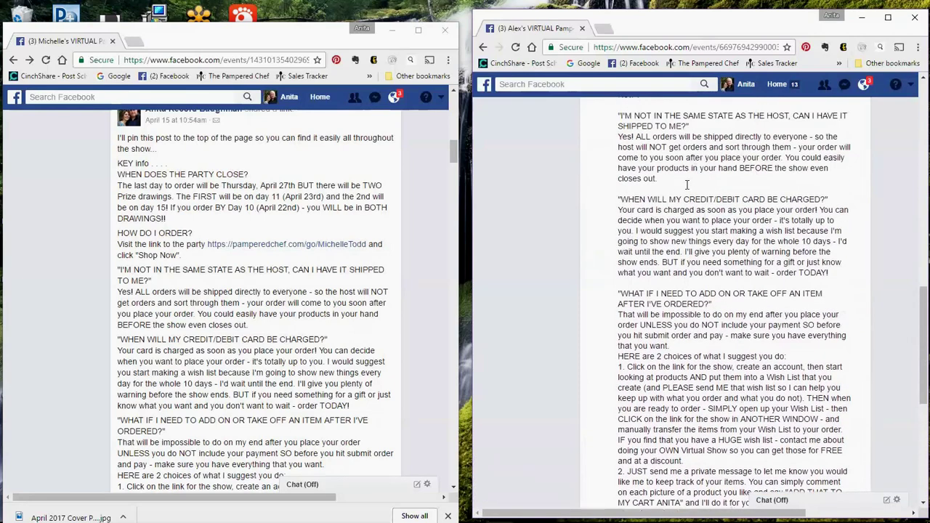
scroll(770, 288, down, 5)
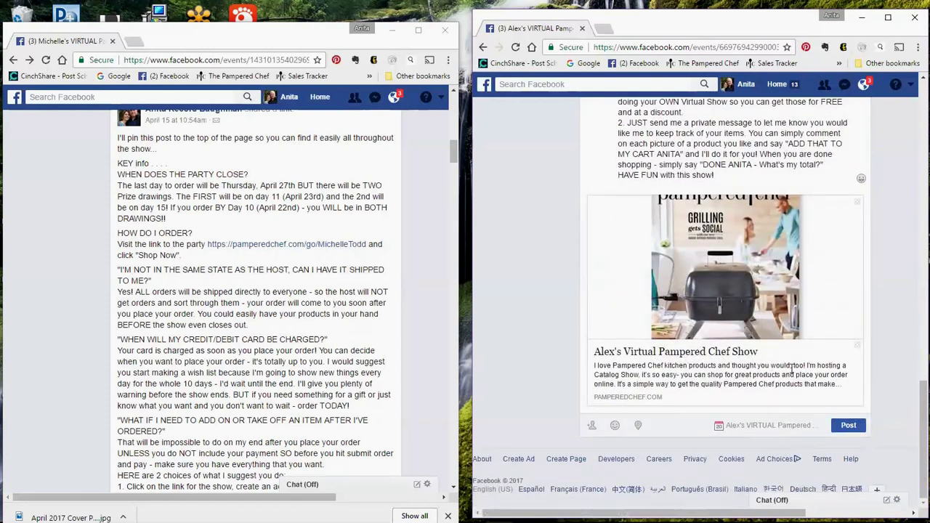
click(849, 428)
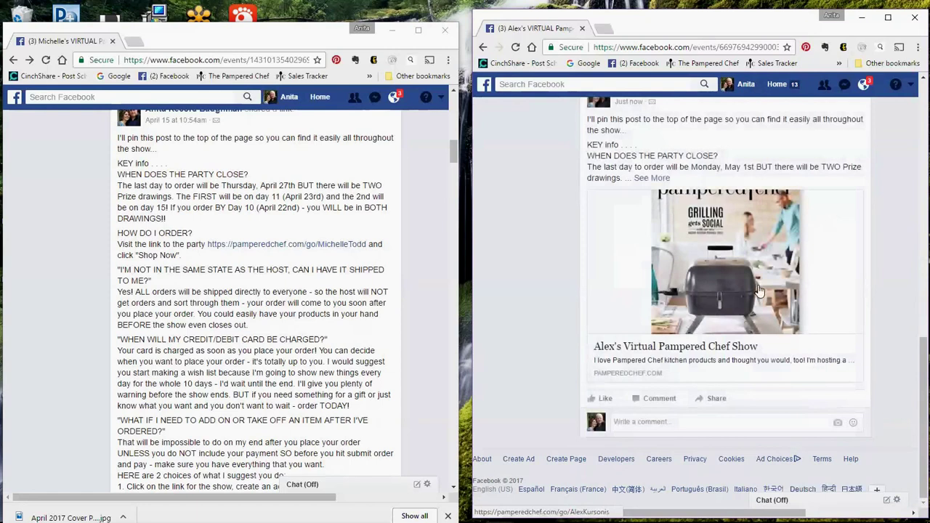
scroll(755, 237, up, 2)
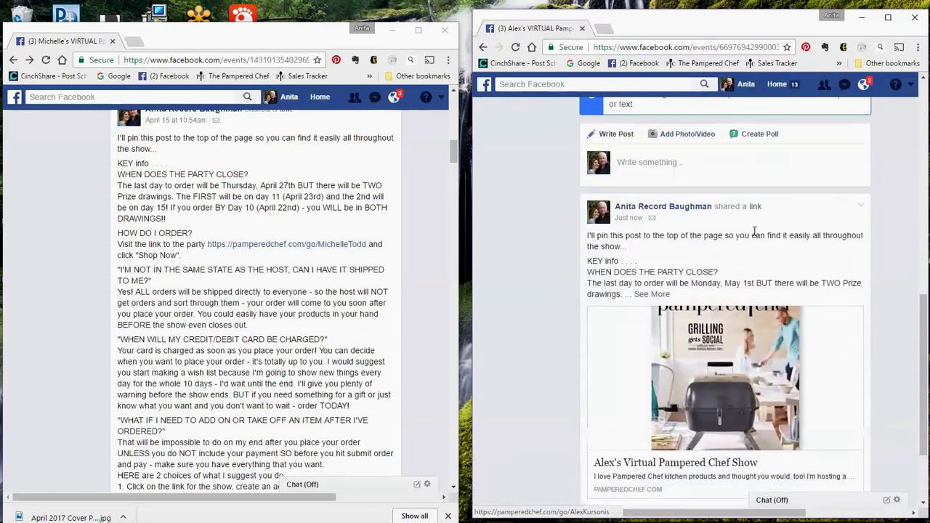
click(860, 208)
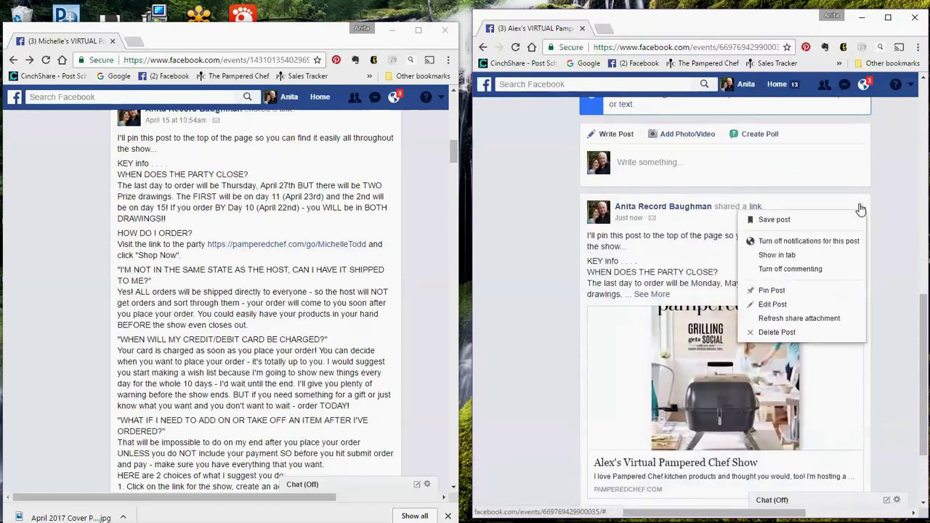
Pin the KEY info post to the top of the event discussion and return to the event header
click(771, 292)
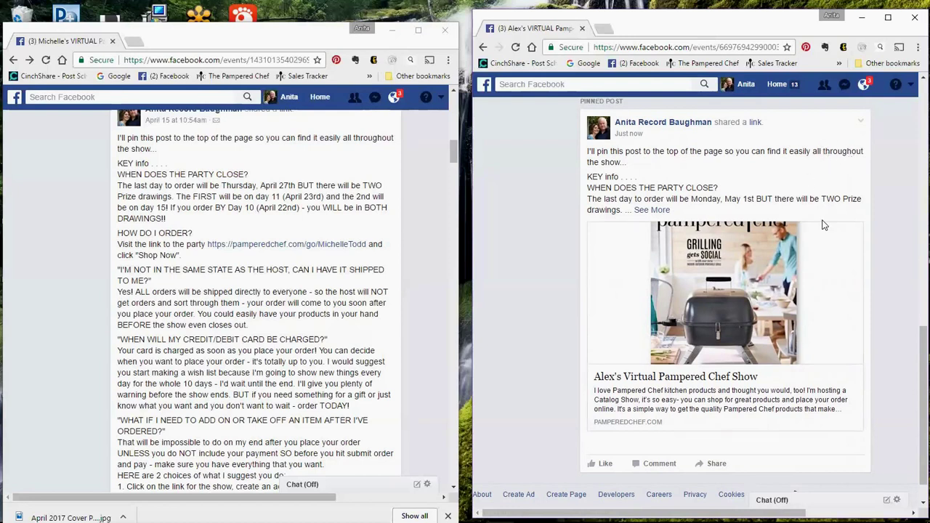
scroll(823, 225, up, 2)
scroll(825, 225, up, 3)
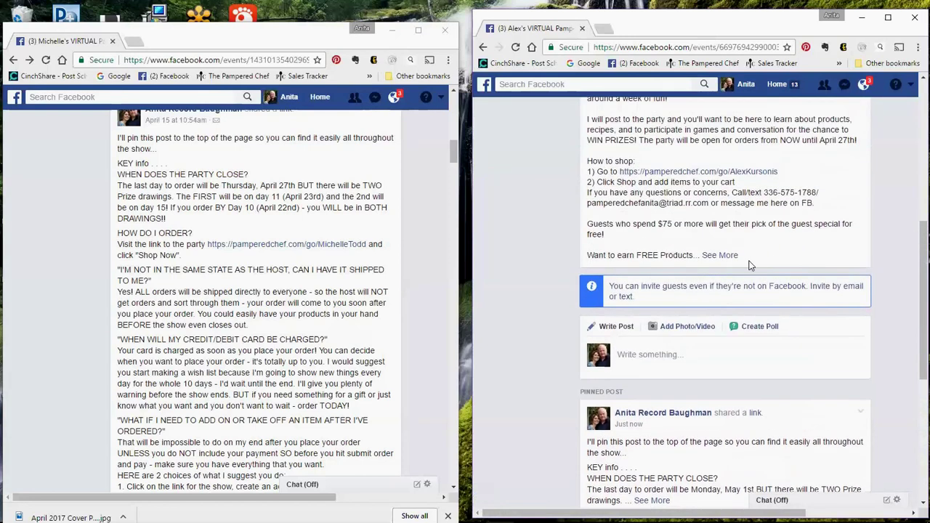
scroll(839, 223, up, 6)
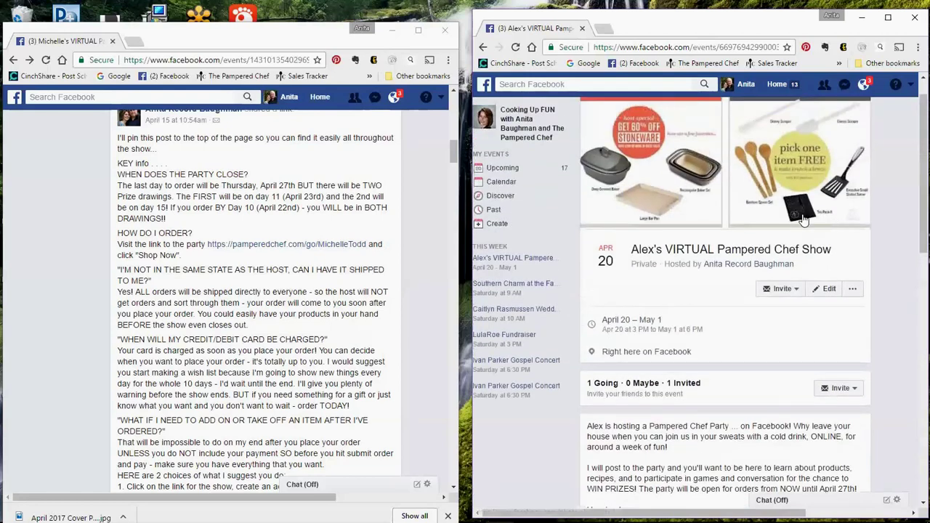